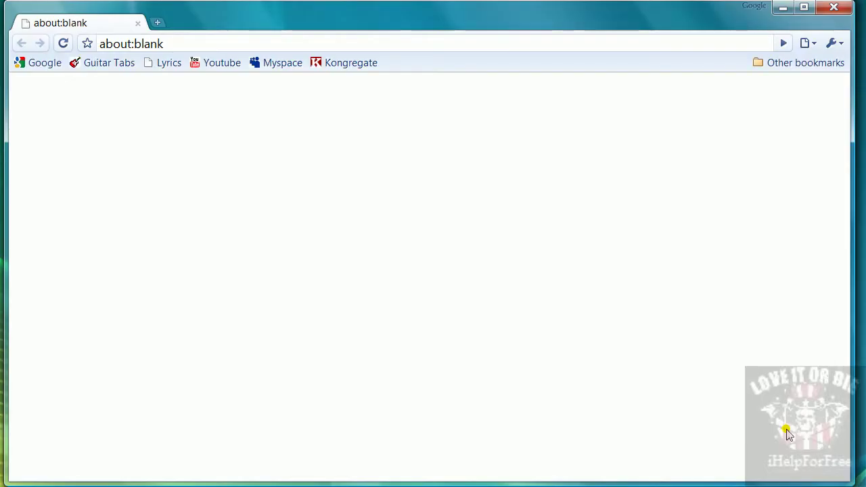
Search Google for "vista glazz" and open the Uptodown page for Vista Glazz.
{"action": "left_click", "coordinate": [41, 63]}
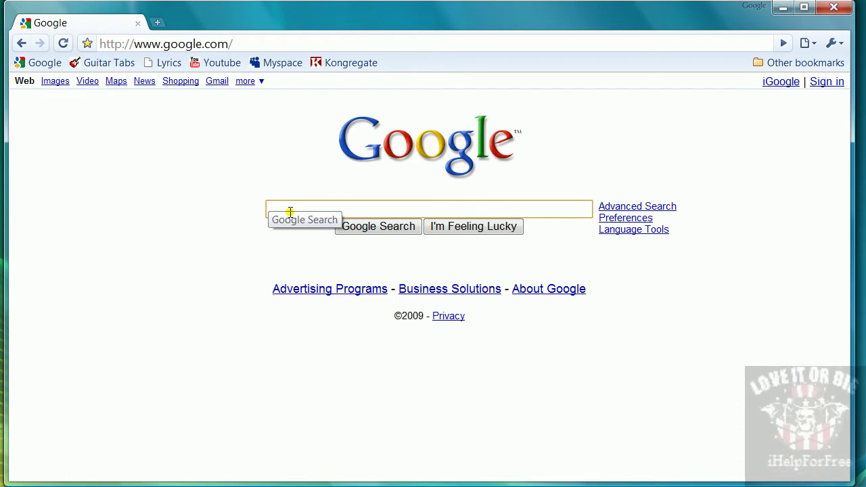
{"action": "type", "text": "vista glazz"}
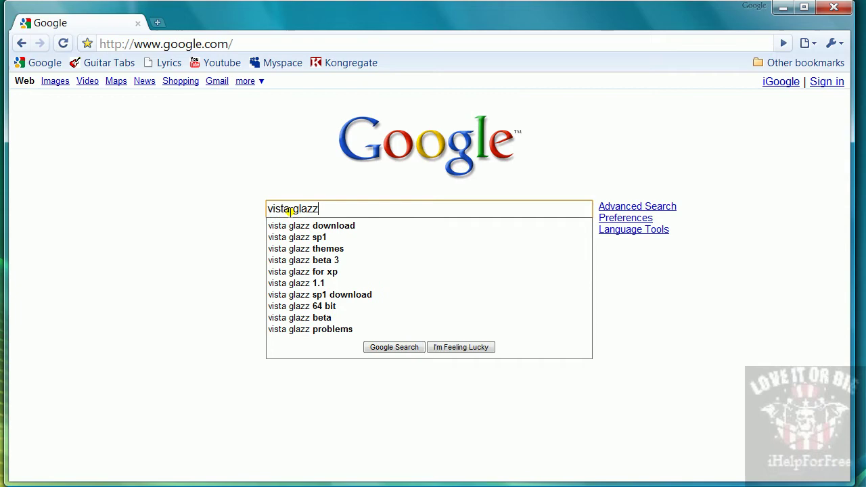
{"action": "key", "text": "Return"}
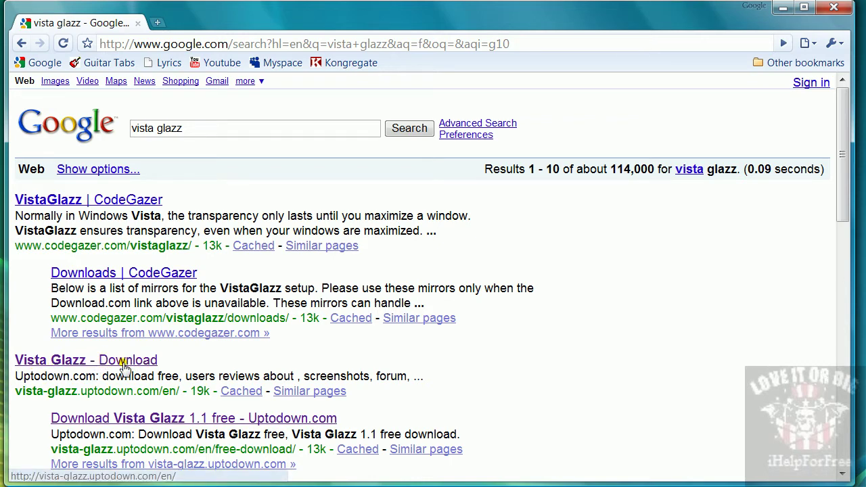
{"action": "left_click", "coordinate": [131, 364]}
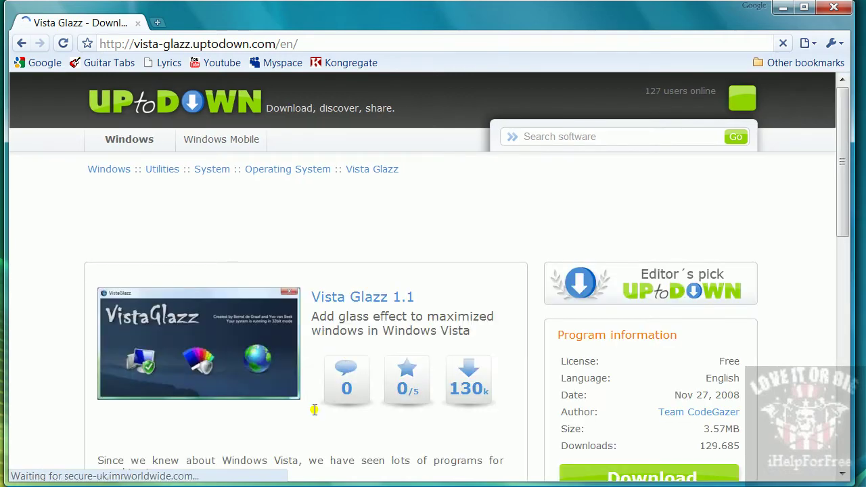
Download Vista Glazz 1.1 and save it as VistaGlazzSetup in the Downloads folder, replacing the existing file.
{"action": "scroll", "coordinate": [318, 410], "scroll_direction": "down", "scroll_amount": 3}
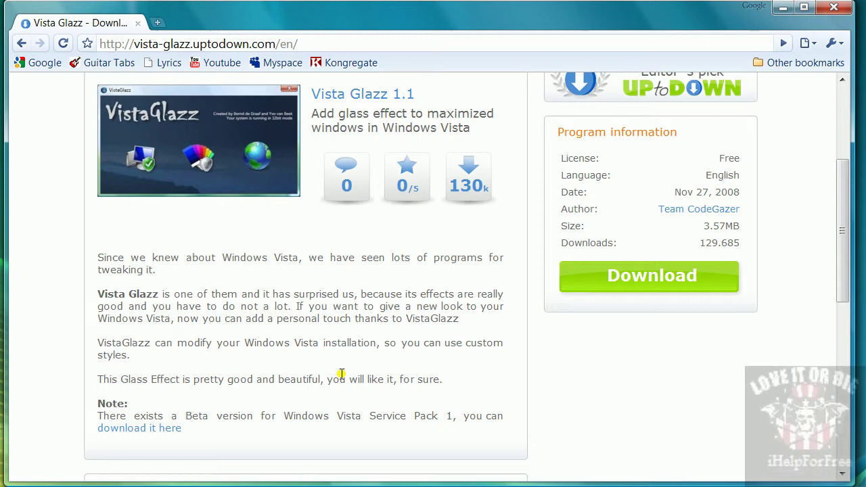
{"action": "scroll", "coordinate": [447, 406], "scroll_direction": "up", "scroll_amount": 2}
{"action": "scroll", "coordinate": [425, 400], "scroll_direction": "down", "scroll_amount": 2}
{"action": "scroll", "coordinate": [406, 389], "scroll_direction": "up", "scroll_amount": 1}
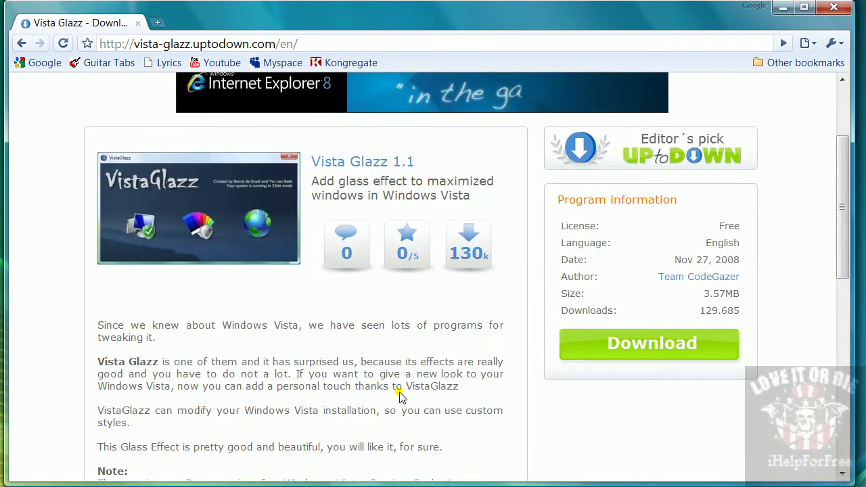
{"action": "left_click", "coordinate": [652, 351]}
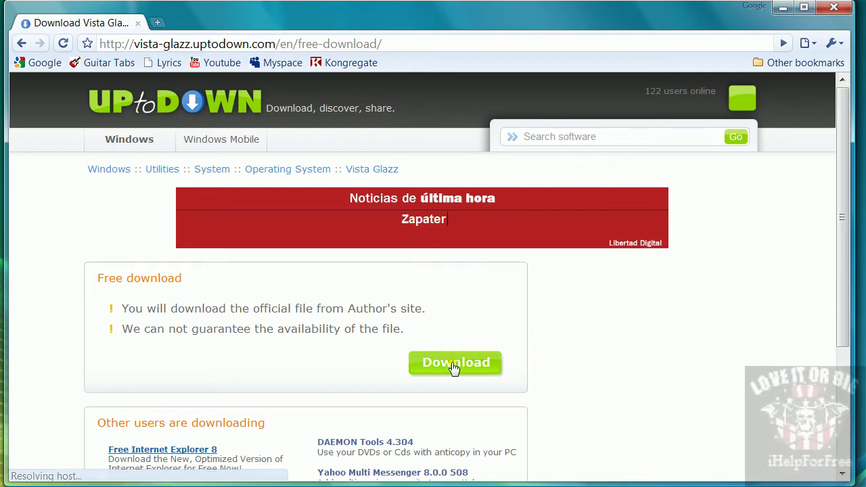
{"action": "left_click", "coordinate": [454, 365]}
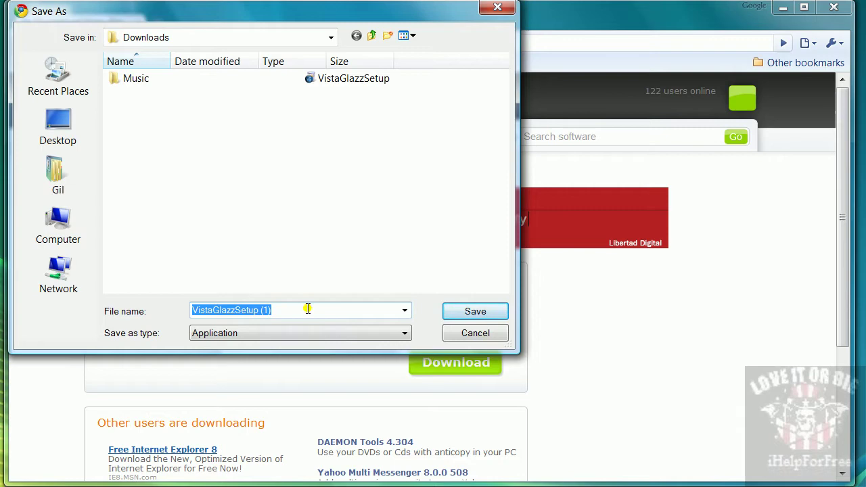
{"action": "left_click_drag", "start_coordinate": [305, 310], "coordinate": [251, 312]}
{"action": "left_click", "coordinate": [352, 79]}
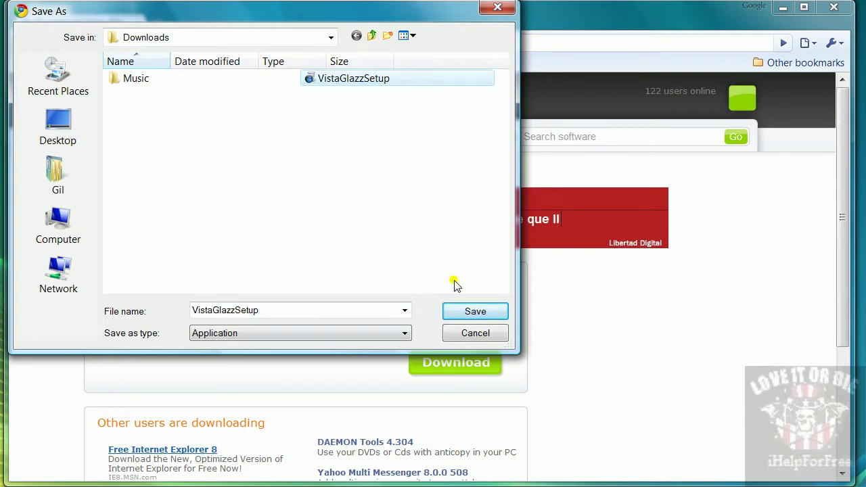
{"action": "left_click", "coordinate": [478, 311]}
{"action": "left_click", "coordinate": [496, 270]}
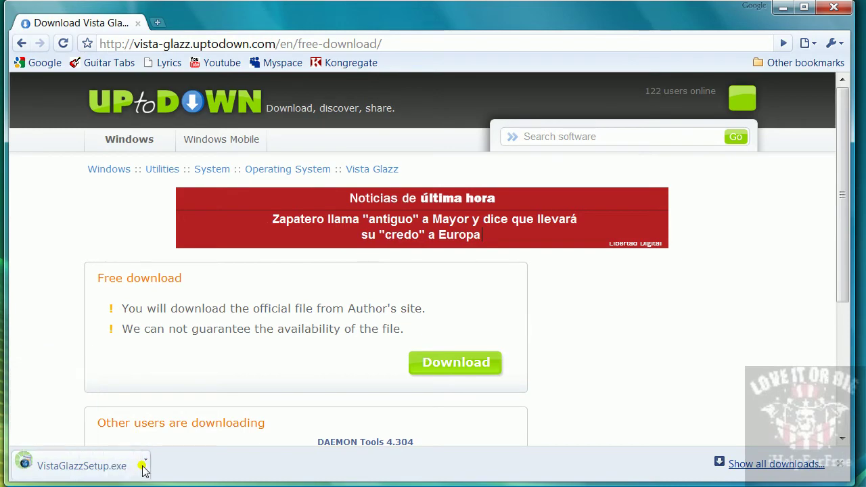
Run the downloaded VistaGlazzSetup.exe, allowing it past the security warning, and close the browser.
{"action": "left_click", "coordinate": [149, 467]}
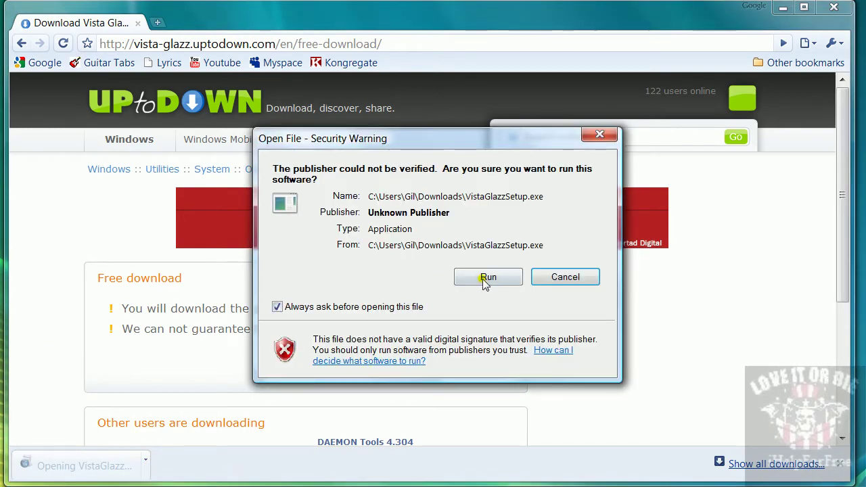
{"action": "left_click", "coordinate": [485, 281]}
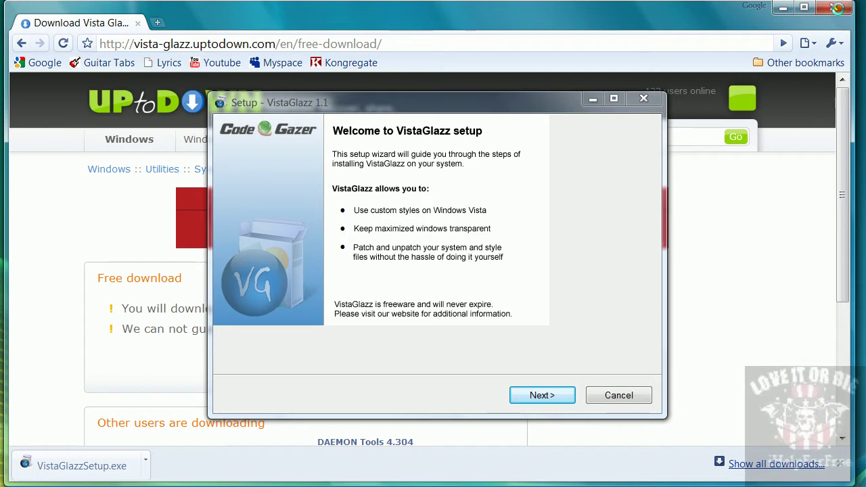
{"action": "left_click", "coordinate": [838, 7]}
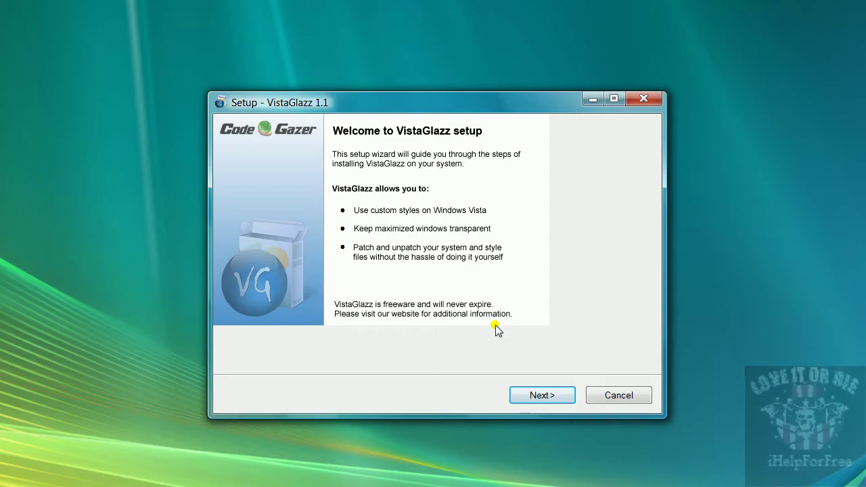
Accept the license agreement, install VistaGlazz in its default folder, and finish the setup without viewing the help.
{"action": "left_click", "coordinate": [539, 397]}
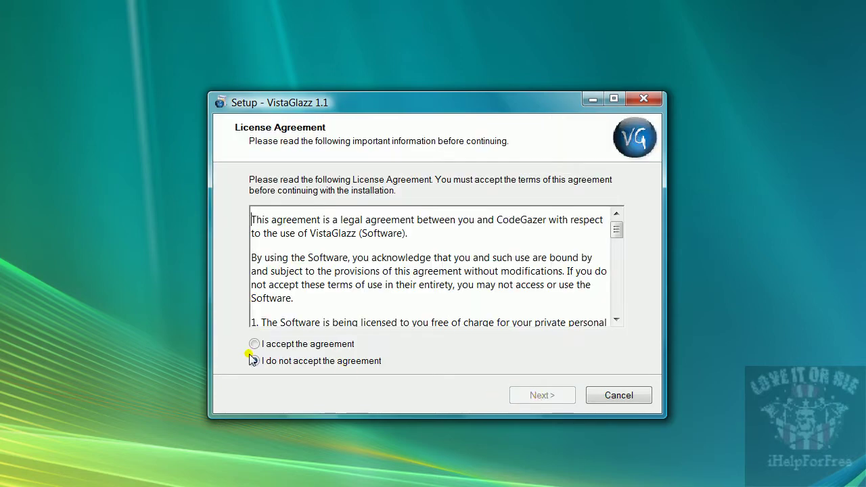
{"action": "left_click", "coordinate": [254, 345]}
{"action": "left_click", "coordinate": [521, 396]}
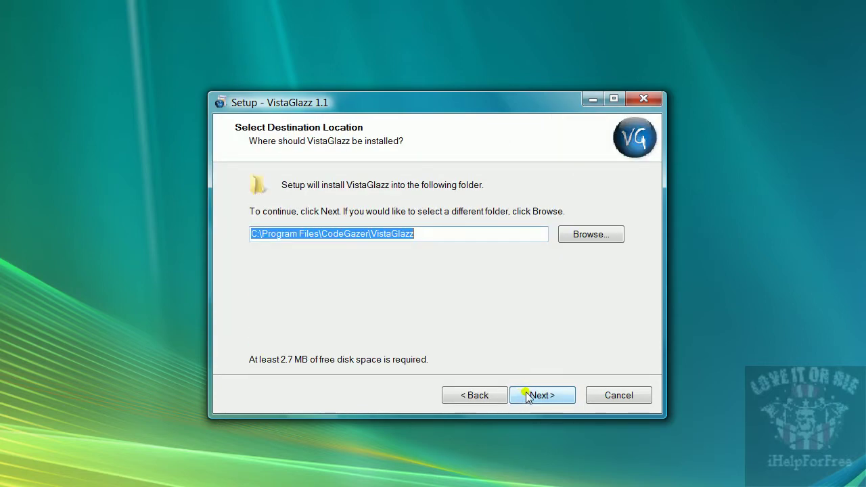
{"action": "left_click", "coordinate": [530, 396]}
{"action": "left_click", "coordinate": [532, 398]}
{"action": "left_click", "coordinate": [542, 397]}
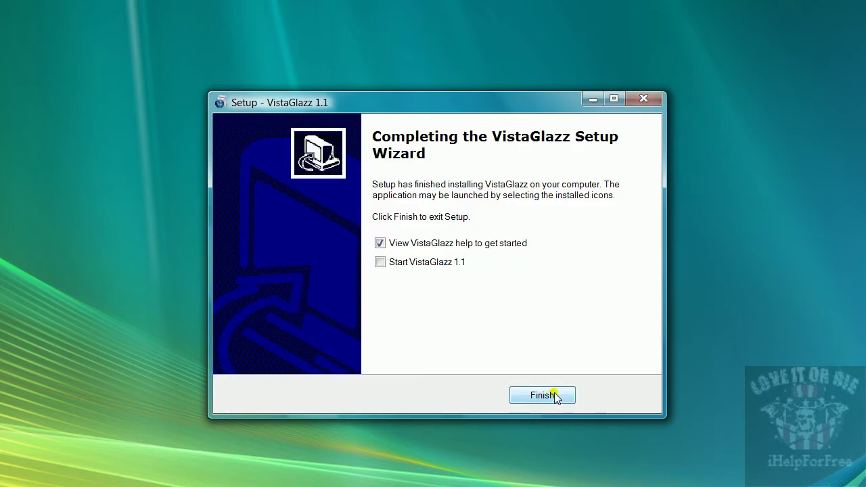
{"action": "left_click", "coordinate": [391, 243]}
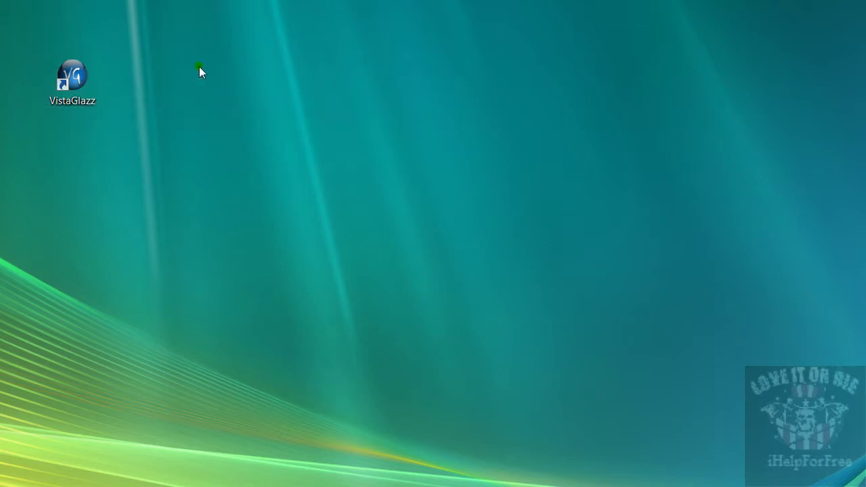
Launch VistaGlazz from the desktop, agree to the liability disclaimer, and patch the system files.
{"action": "double_click", "coordinate": [57, 90]}
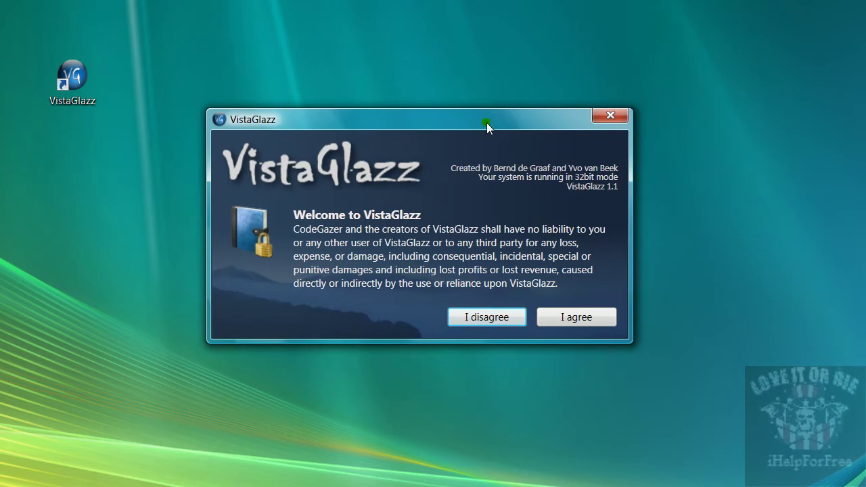
{"action": "left_click", "coordinate": [586, 321]}
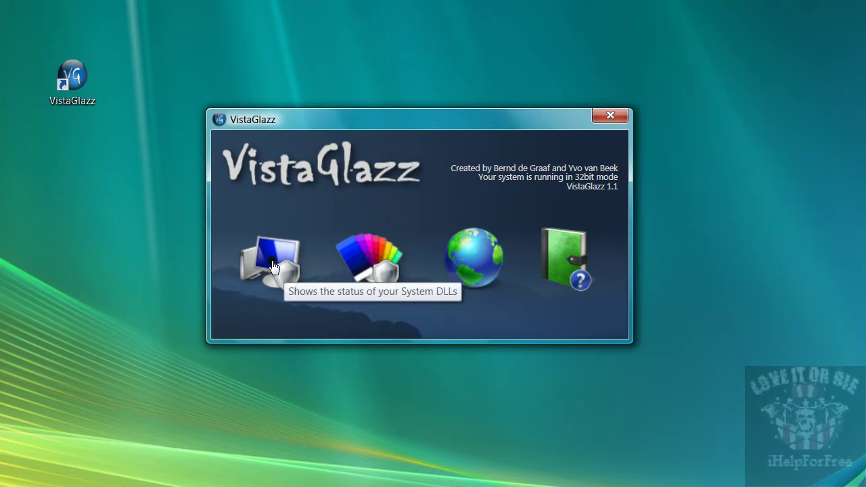
{"action": "left_click", "coordinate": [274, 268]}
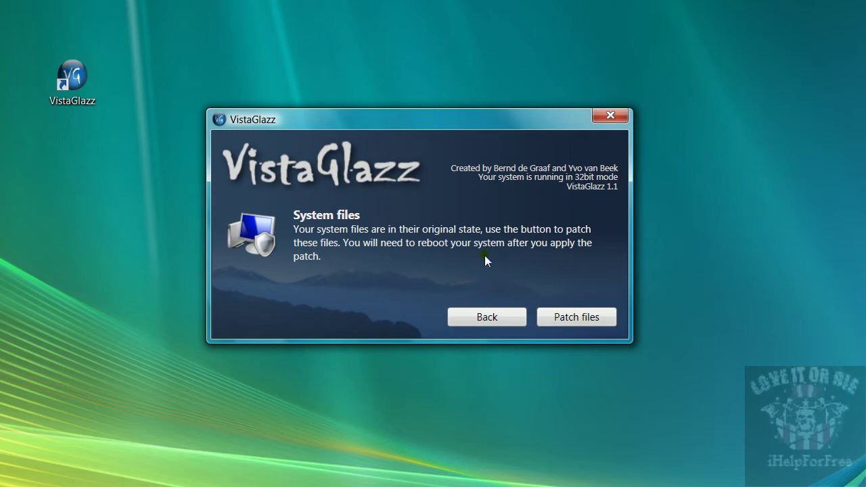
{"action": "left_click", "coordinate": [583, 317]}
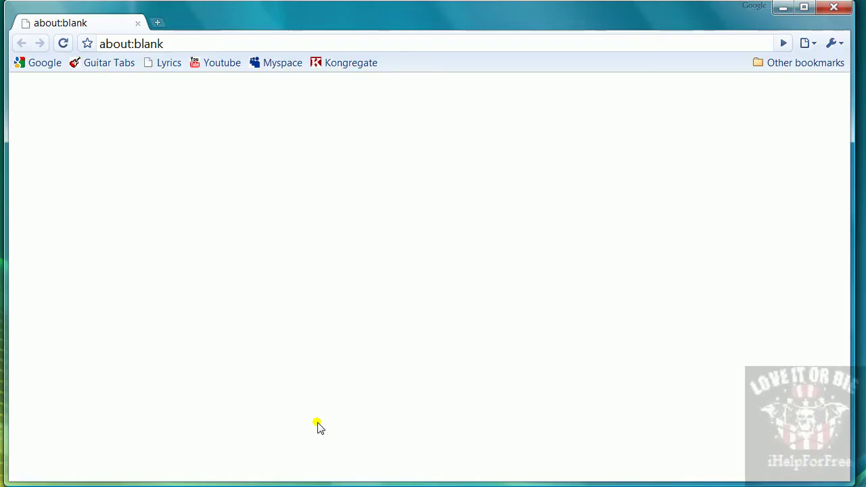
{"action": "left_click", "coordinate": [209, 42]}
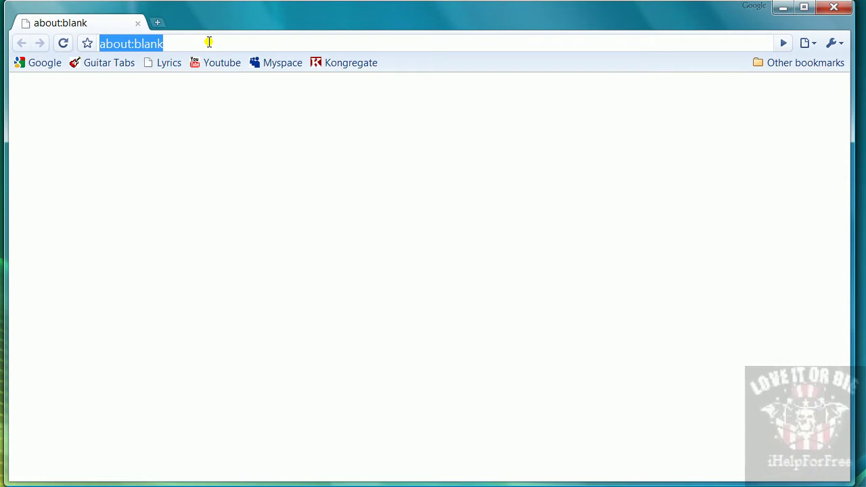
{"action": "type", "text": "www."}
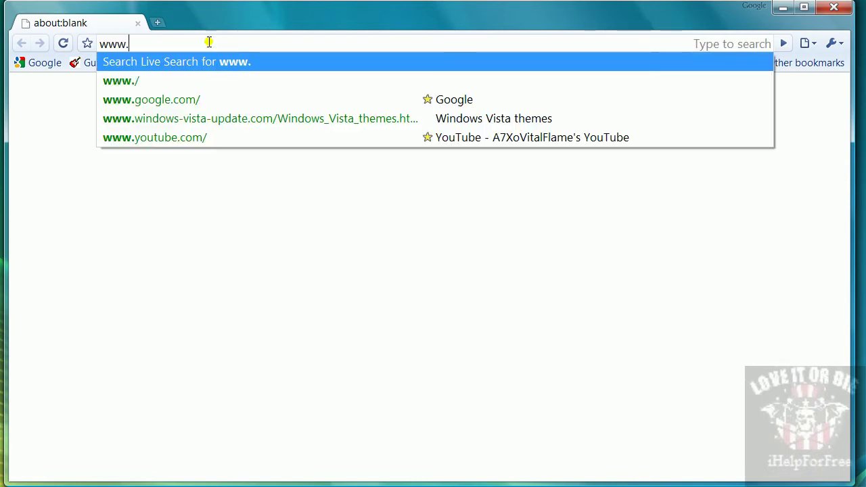
{"action": "type", "text": "myvis"}
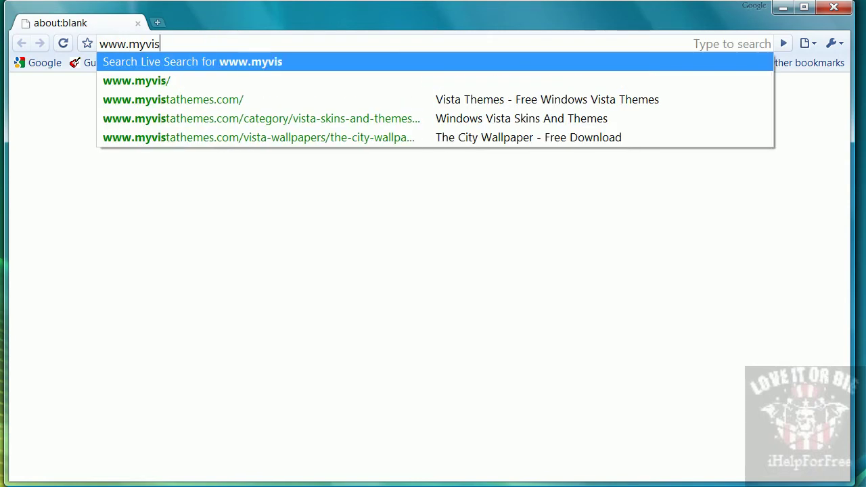
{"action": "type", "text": "tathemes.com"}
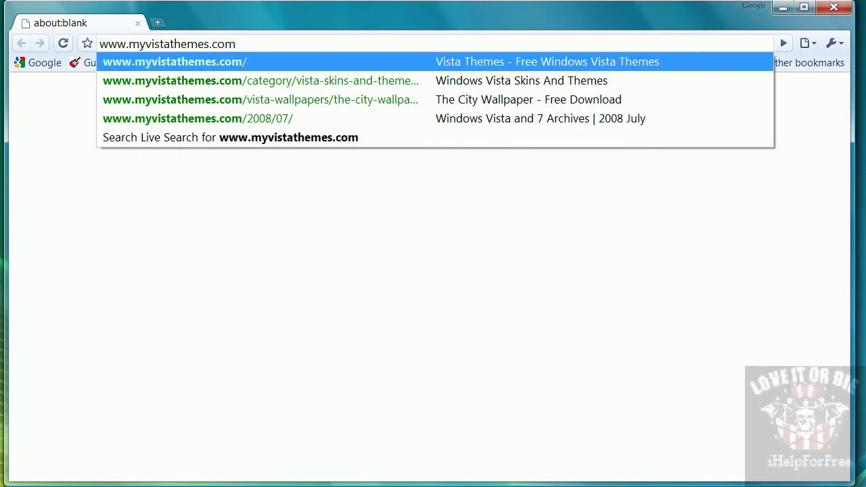
{"action": "key", "text": "Return"}
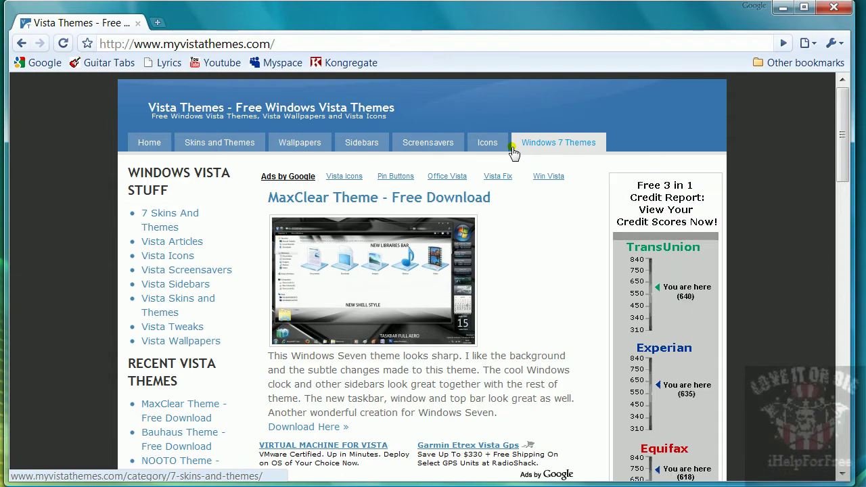
Browse the themes on the home page and in the April 2009 archive.
{"action": "scroll", "coordinate": [393, 390], "scroll_direction": "down", "scroll_amount": 20}
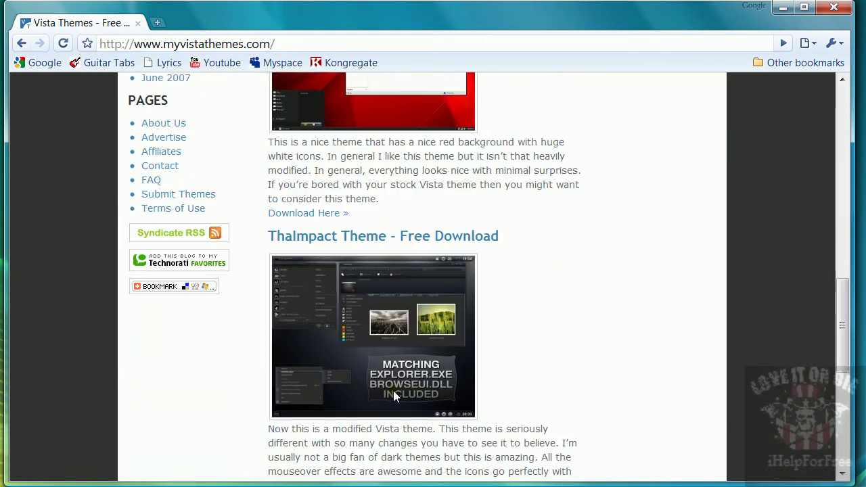
{"action": "scroll", "coordinate": [393, 390], "scroll_direction": "down", "scroll_amount": 3}
{"action": "scroll", "coordinate": [396, 386], "scroll_direction": "up", "scroll_amount": 15}
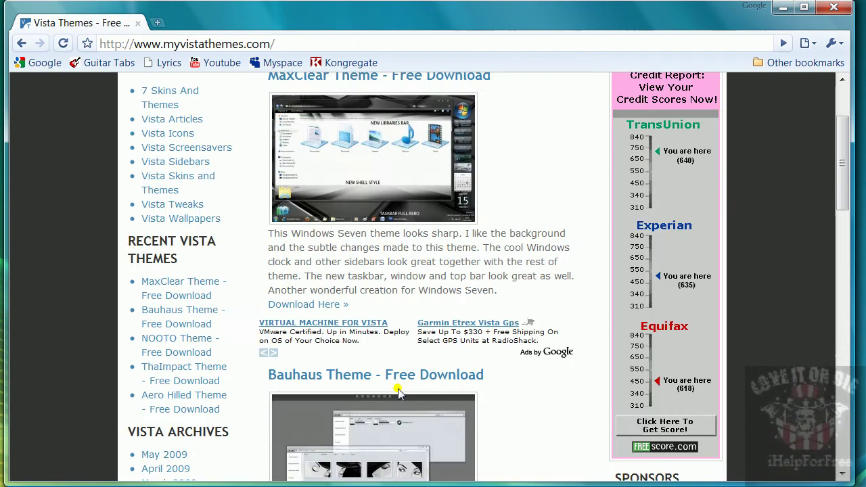
{"action": "scroll", "coordinate": [259, 369], "scroll_direction": "up", "scroll_amount": 2}
{"action": "scroll", "coordinate": [251, 361], "scroll_direction": "down", "scroll_amount": 5}
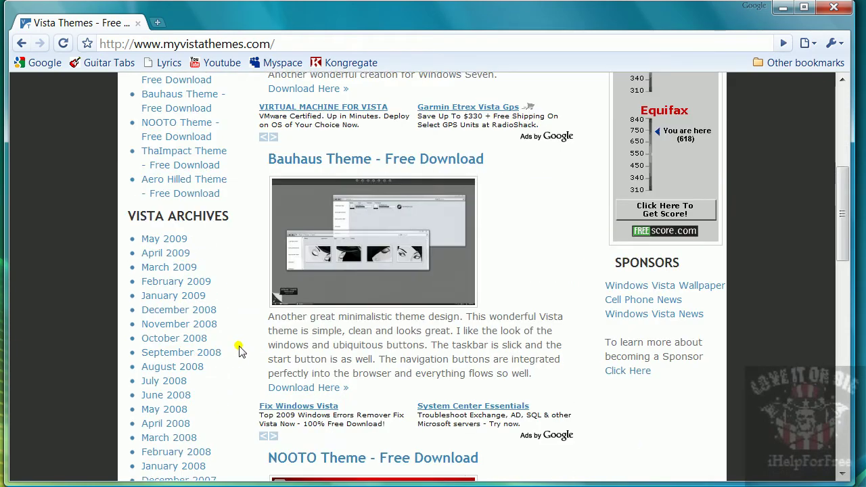
{"action": "left_click", "coordinate": [183, 255]}
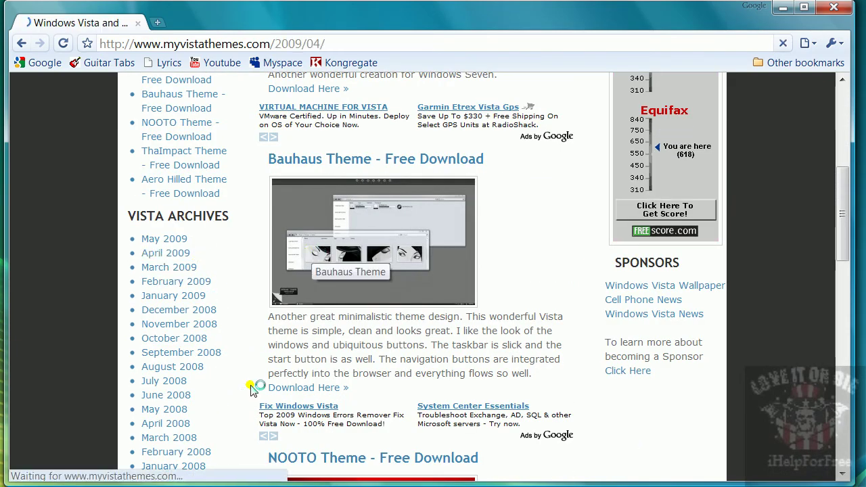
{"action": "scroll", "coordinate": [419, 372], "scroll_direction": "down", "scroll_amount": 2}
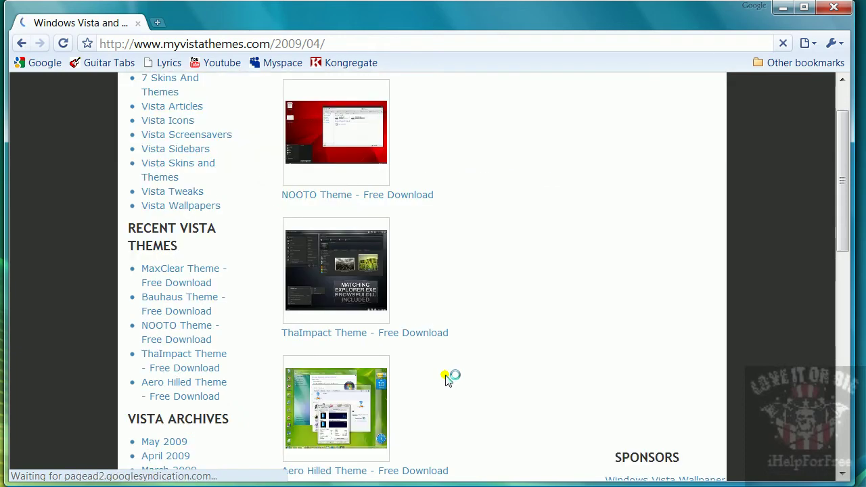
{"action": "scroll", "coordinate": [447, 379], "scroll_direction": "down", "scroll_amount": 7}
{"action": "scroll", "coordinate": [213, 291], "scroll_direction": "up", "scroll_amount": 4}
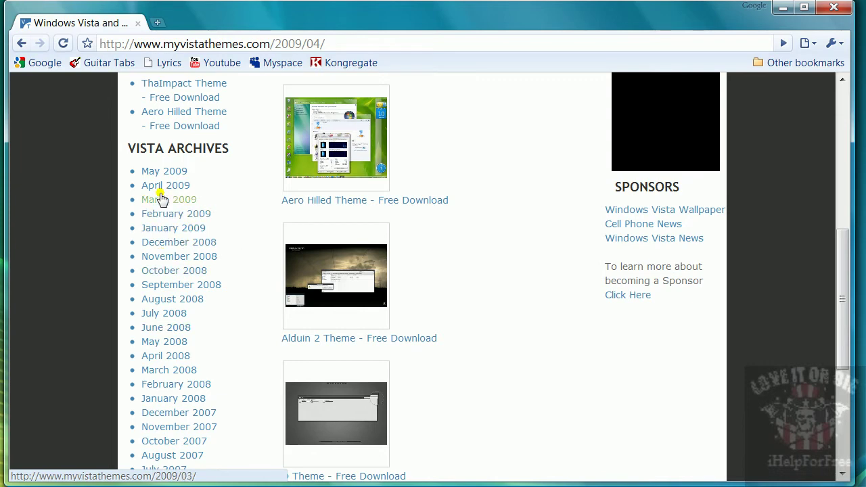
Open the April 2008 archive, skipping the advertisement, and look through its themes.
{"action": "left_click", "coordinate": [166, 355]}
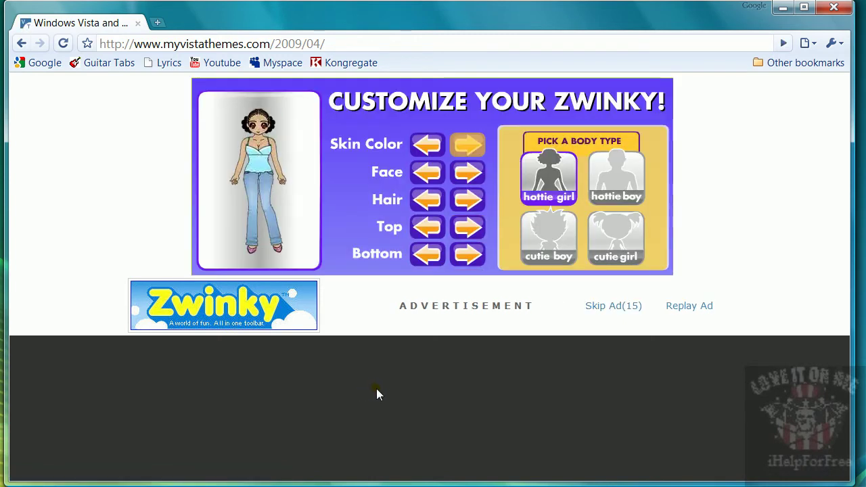
{"action": "left_click", "coordinate": [620, 307]}
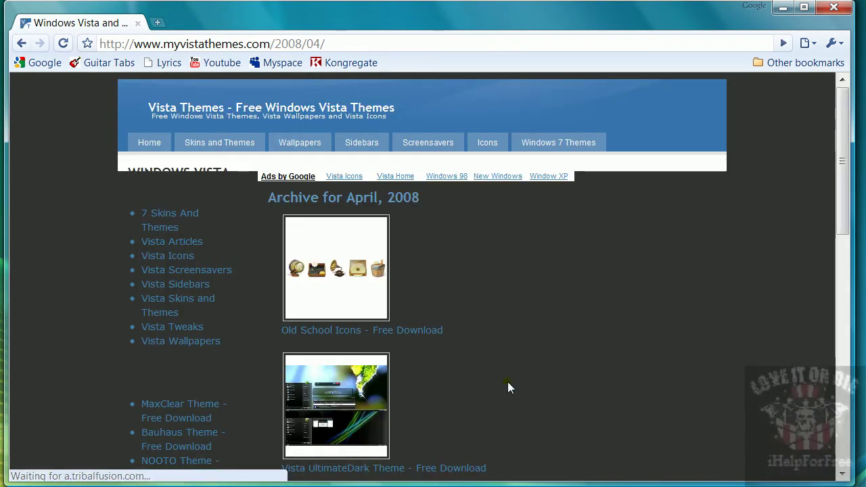
{"action": "scroll", "coordinate": [508, 384], "scroll_direction": "down", "scroll_amount": 2}
{"action": "scroll", "coordinate": [508, 384], "scroll_direction": "down", "scroll_amount": 1}
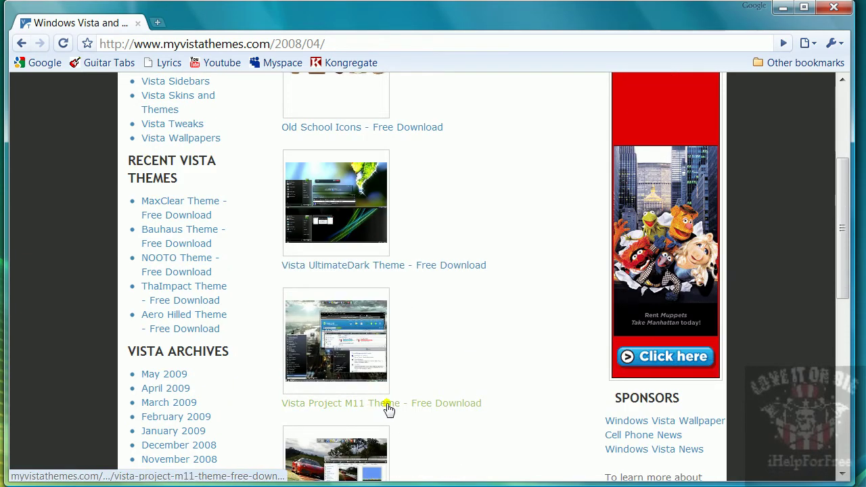
Reopen the April 2008 archive and open the page of the Vista UltimateDark Theme.
{"action": "scroll", "coordinate": [247, 415], "scroll_direction": "down", "scroll_amount": 1}
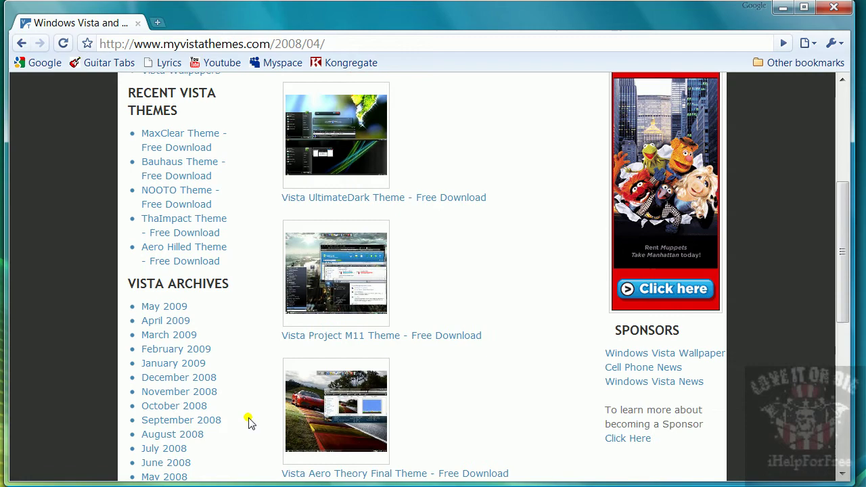
{"action": "scroll", "coordinate": [219, 453], "scroll_direction": "down", "scroll_amount": 1}
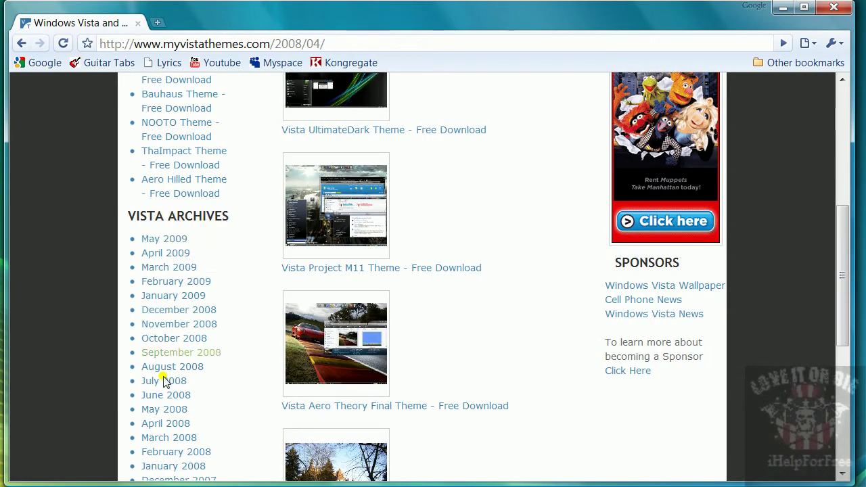
{"action": "left_click", "coordinate": [166, 427]}
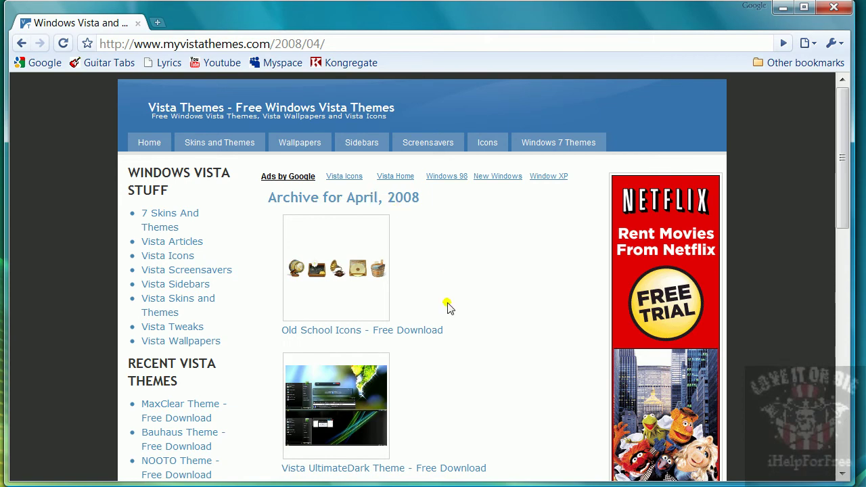
{"action": "scroll", "coordinate": [447, 306], "scroll_direction": "down", "scroll_amount": 3}
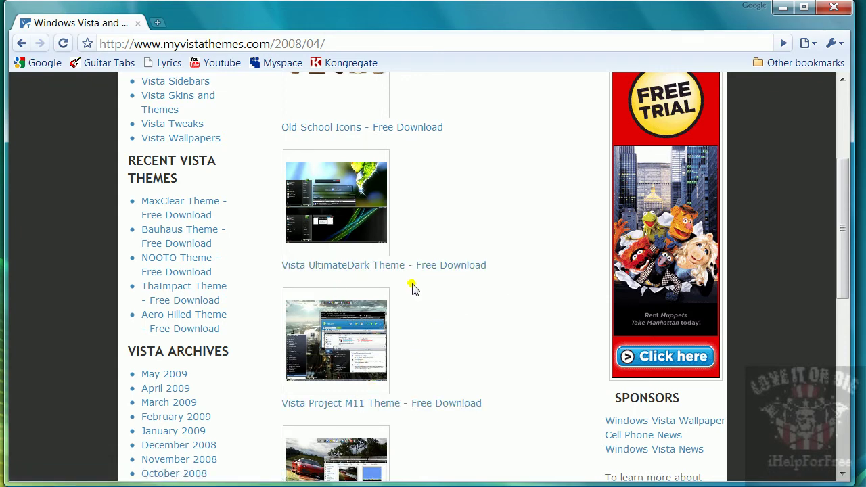
{"action": "left_click", "coordinate": [414, 266]}
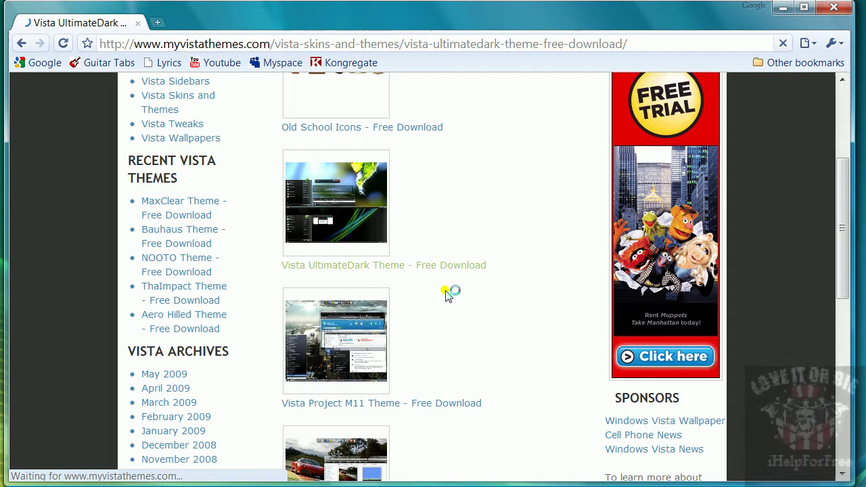
Follow the Vista UltimateDark Theme download link from the theme's description to its deviantART page.
{"action": "scroll", "coordinate": [433, 379], "scroll_direction": "down", "scroll_amount": 3}
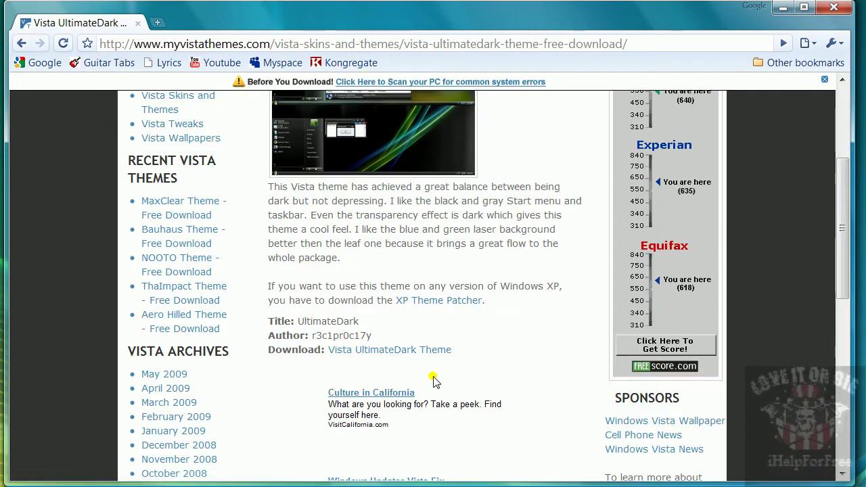
{"action": "scroll", "coordinate": [479, 363], "scroll_direction": "down", "scroll_amount": 1}
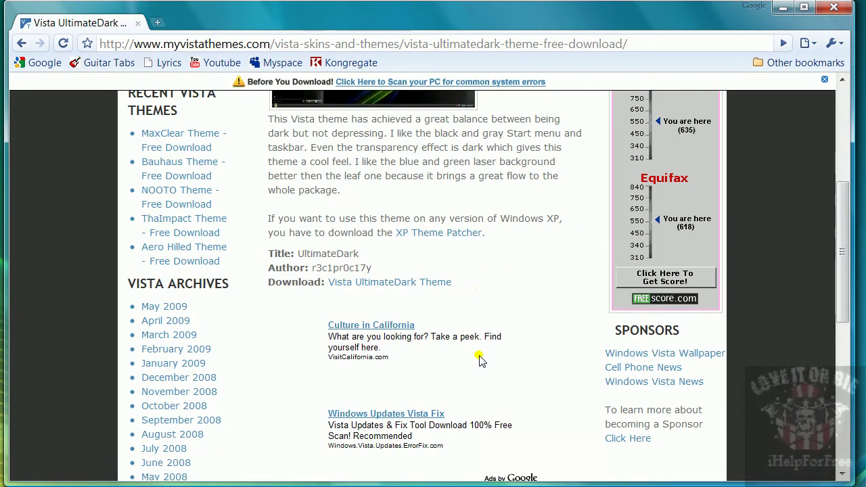
{"action": "left_click", "coordinate": [402, 285]}
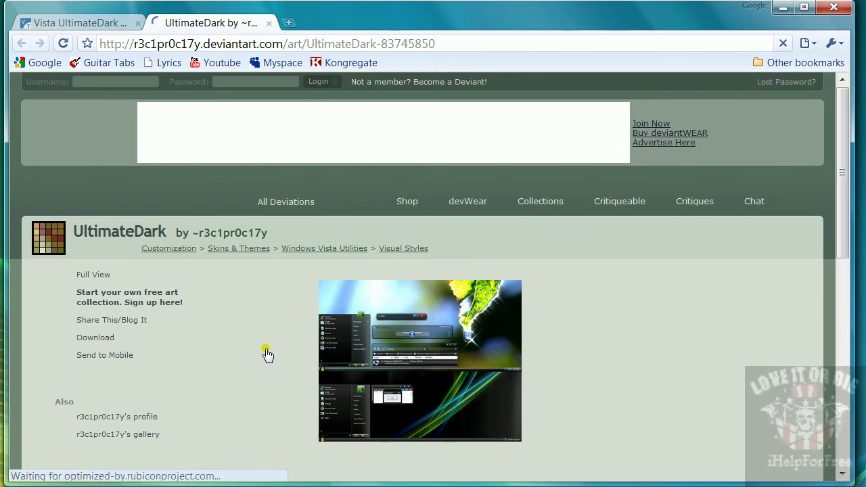
Download the UltimateDark theme from its deviantART page, saving the WinRAR archive in the Downloads folder.
{"action": "left_click", "coordinate": [78, 25]}
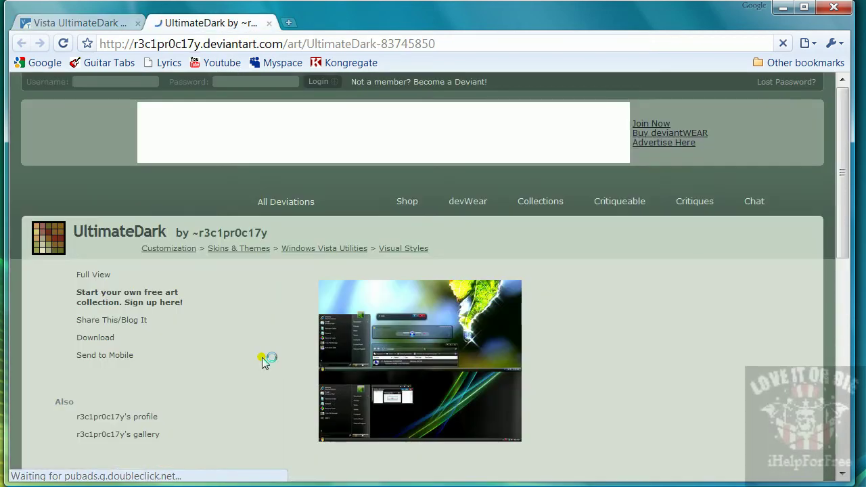
{"action": "scroll", "coordinate": [261, 354], "scroll_direction": "down", "scroll_amount": 5}
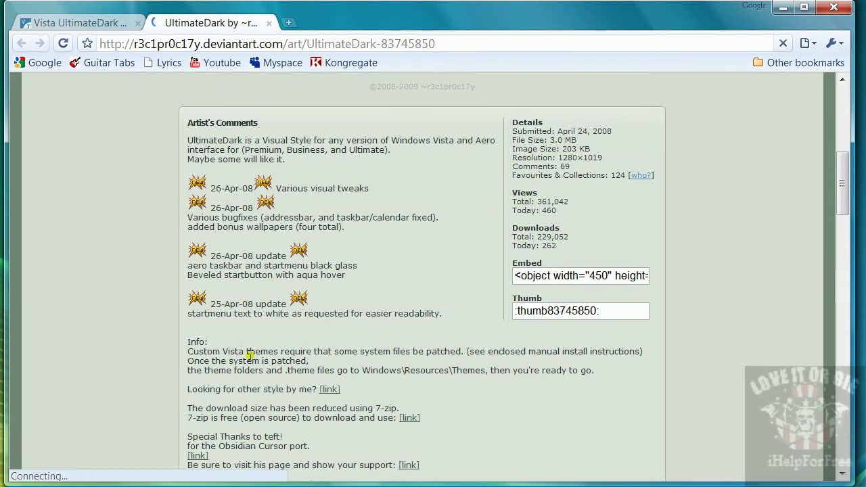
{"action": "scroll", "coordinate": [251, 356], "scroll_direction": "up", "scroll_amount": 5}
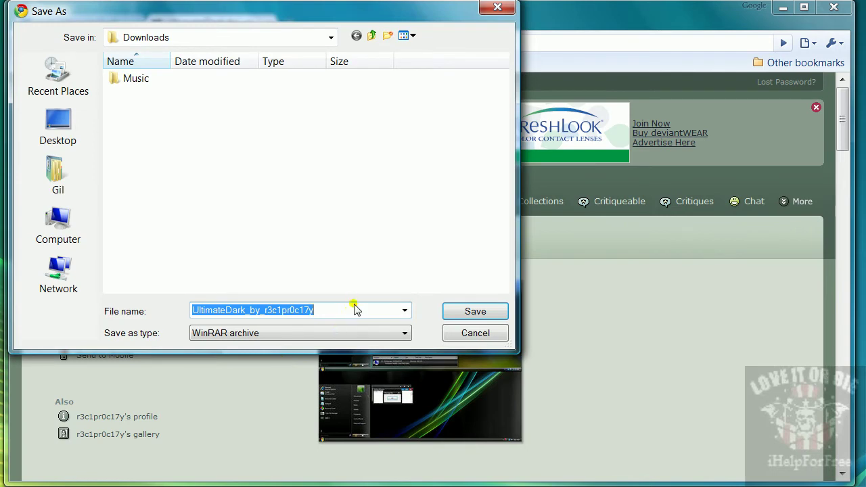
{"action": "left_click", "coordinate": [475, 313]}
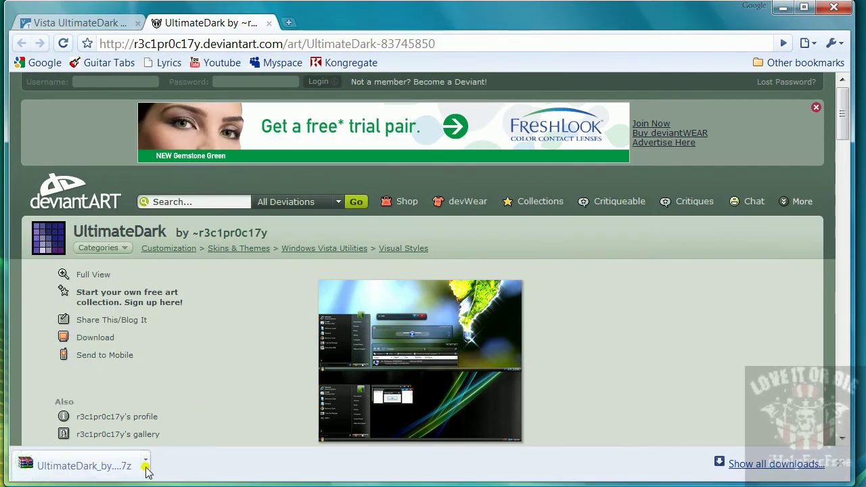
Show the downloaded UltimateDark archive in its folder.
{"action": "left_click", "coordinate": [144, 466]}
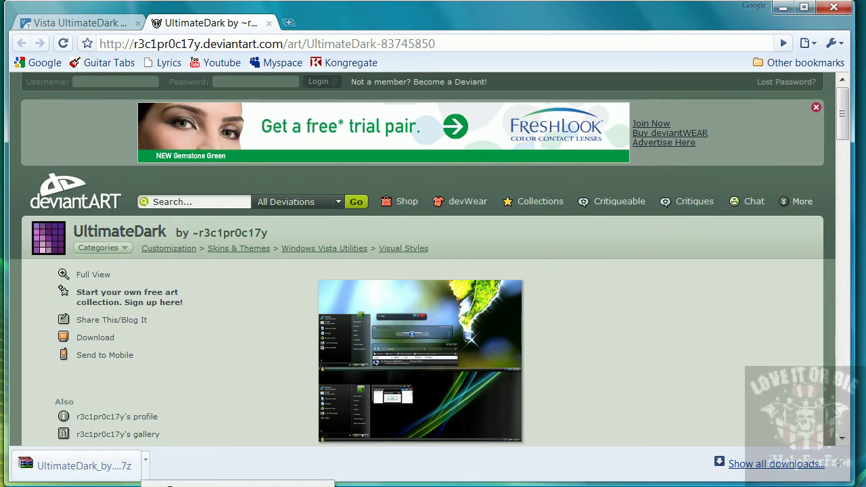
{"action": "left_click", "coordinate": [169, 484]}
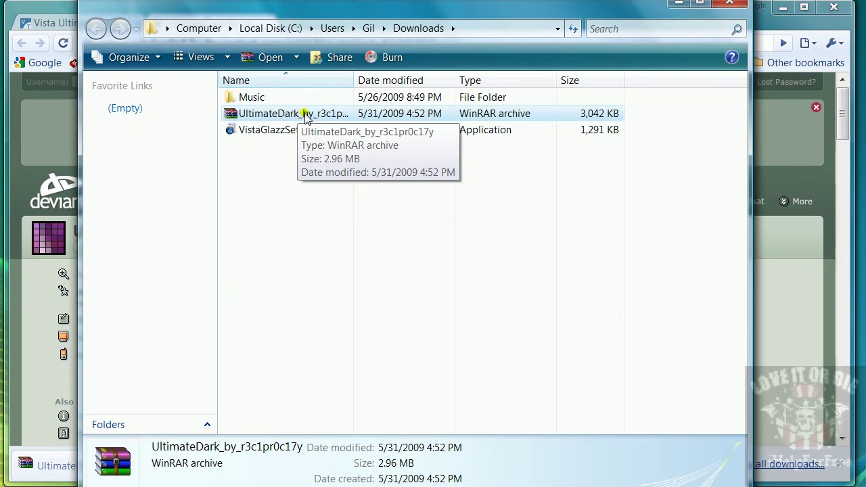
{"action": "left_click", "coordinate": [295, 193]}
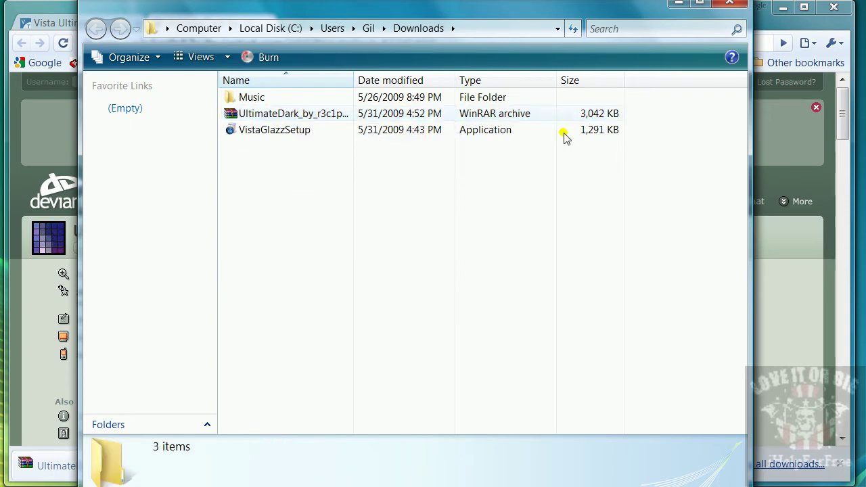
Extract the files of the UltimateDark archive to the Desktop.
{"action": "left_click", "coordinate": [319, 115]}
{"action": "right_click", "coordinate": [322, 114]}
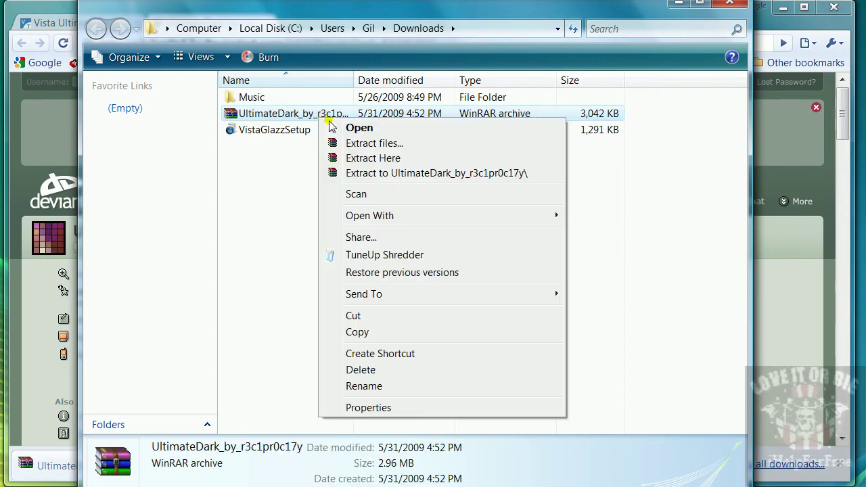
{"action": "left_click", "coordinate": [367, 143]}
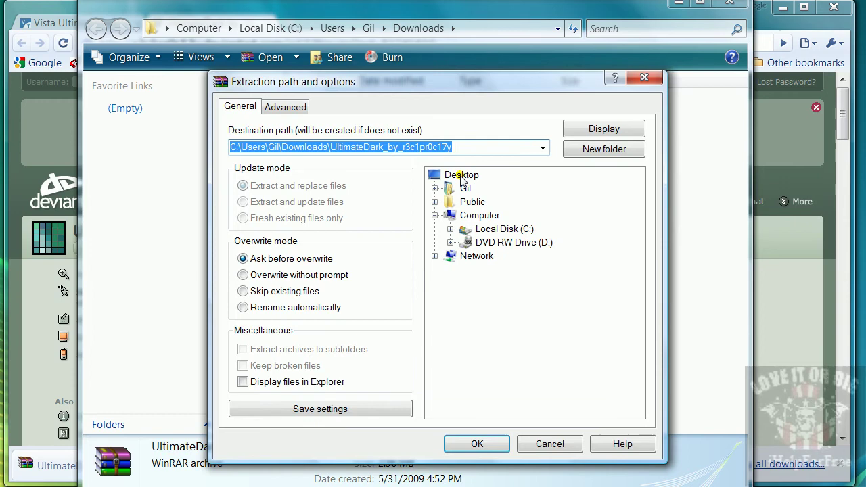
{"action": "left_click", "coordinate": [460, 175]}
{"action": "left_click", "coordinate": [478, 445]}
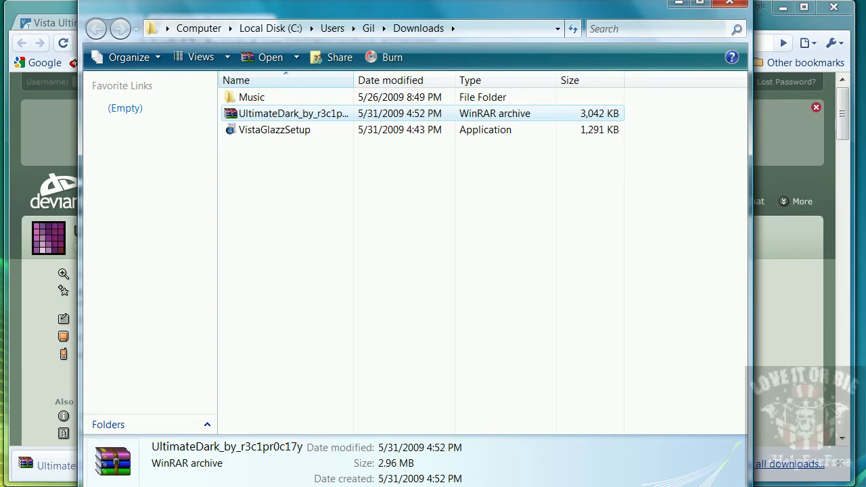
Close the Downloads folder and the browser, and open the extracted Themes folder on the desktop.
{"action": "left_click", "coordinate": [721, 4]}
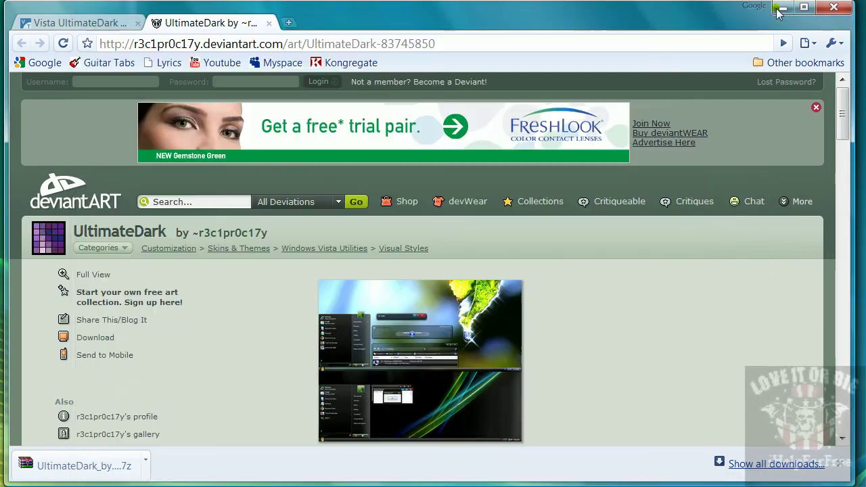
{"action": "left_click", "coordinate": [832, 9]}
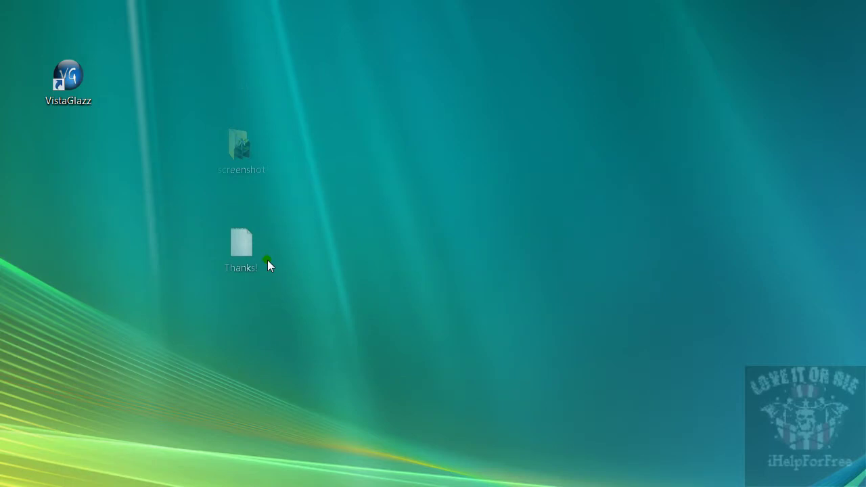
{"action": "left_click", "coordinate": [483, 302]}
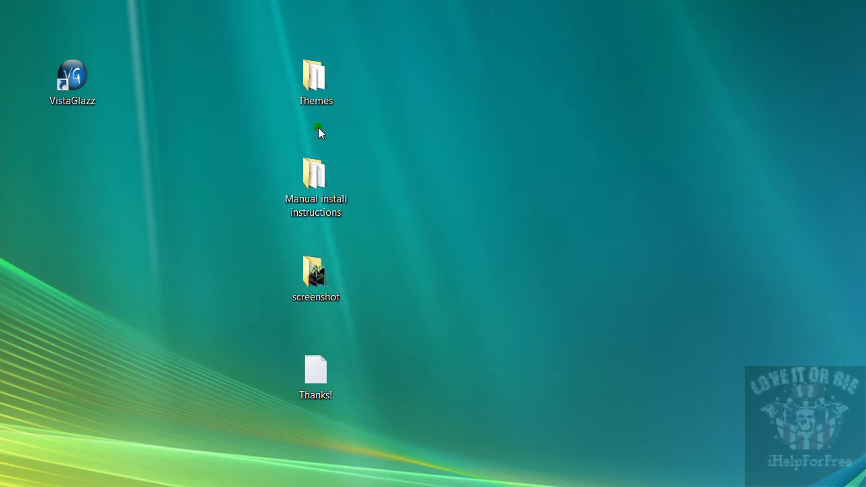
{"action": "double_click", "coordinate": [309, 88]}
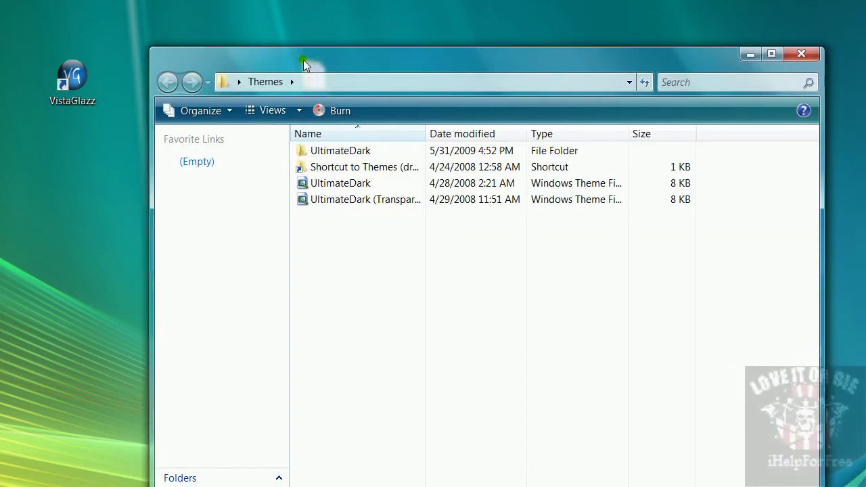
{"action": "left_click_drag", "start_coordinate": [309, 62], "coordinate": [229, 25]}
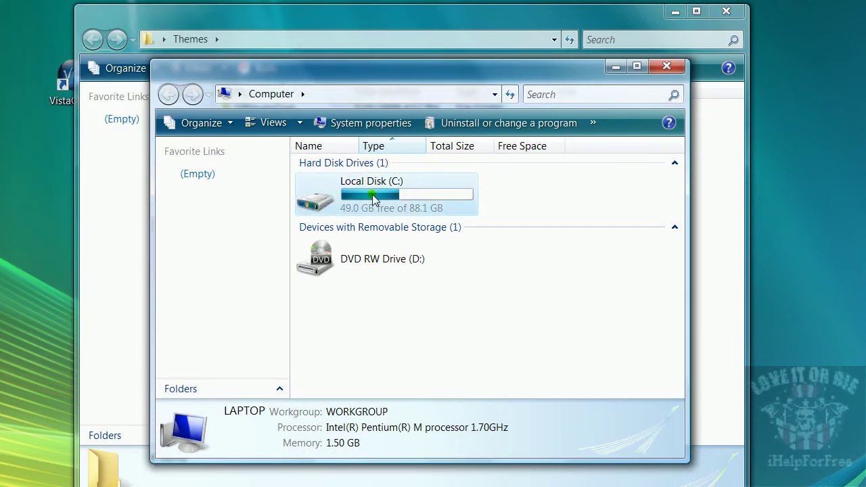
Open C:\Windows\Resources\Themes in the Computer window and place that window beside the extracted Themes folder.
{"action": "double_click", "coordinate": [374, 196]}
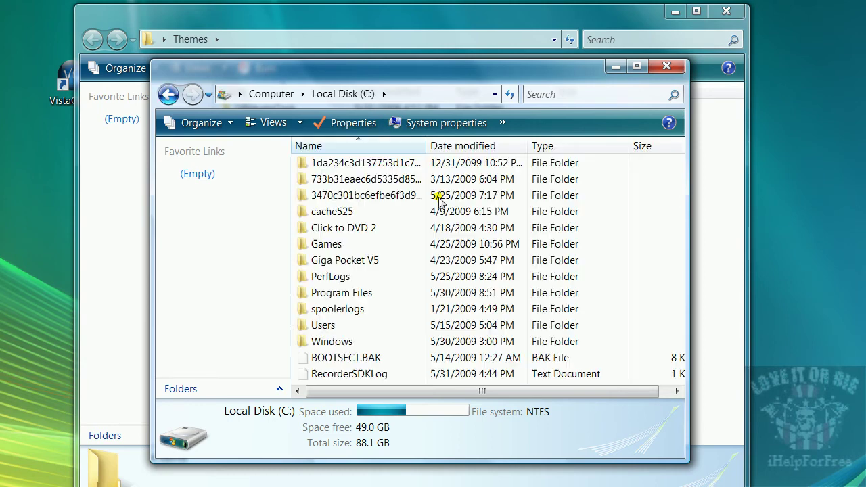
{"action": "double_click", "coordinate": [331, 342]}
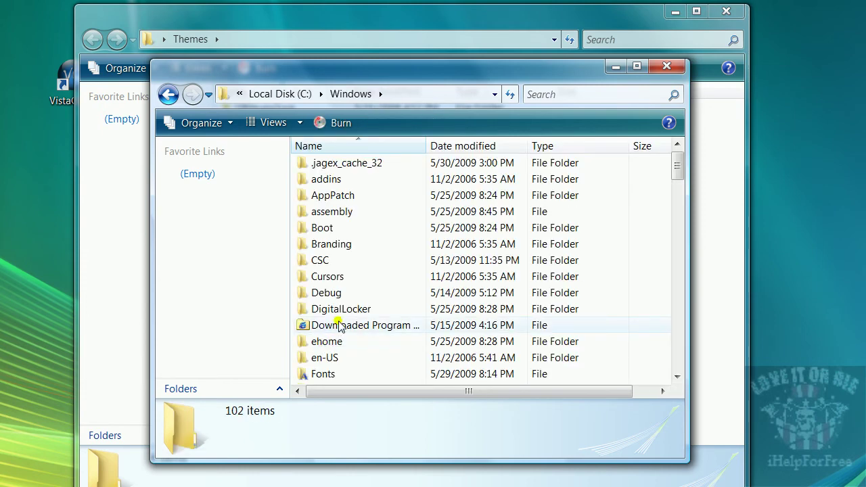
{"action": "scroll", "coordinate": [335, 325], "scroll_direction": "down", "scroll_amount": 7}
{"action": "scroll", "coordinate": [339, 325], "scroll_direction": "down", "scroll_amount": 1}
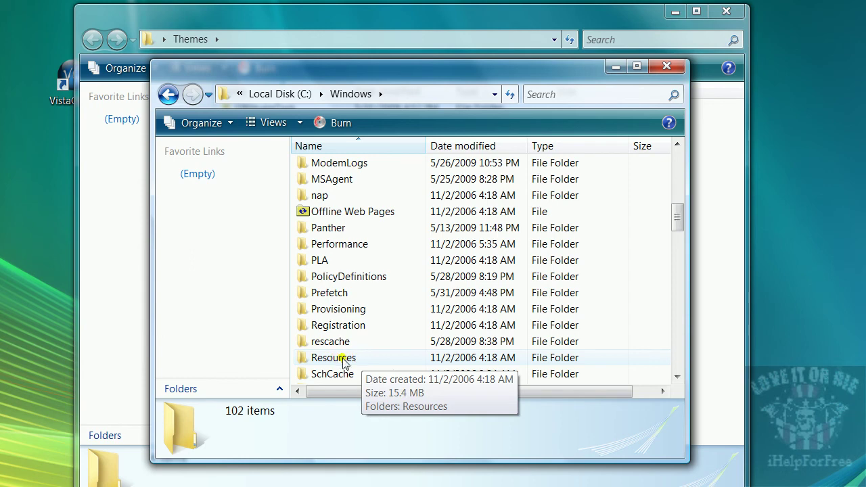
{"action": "double_click", "coordinate": [378, 360]}
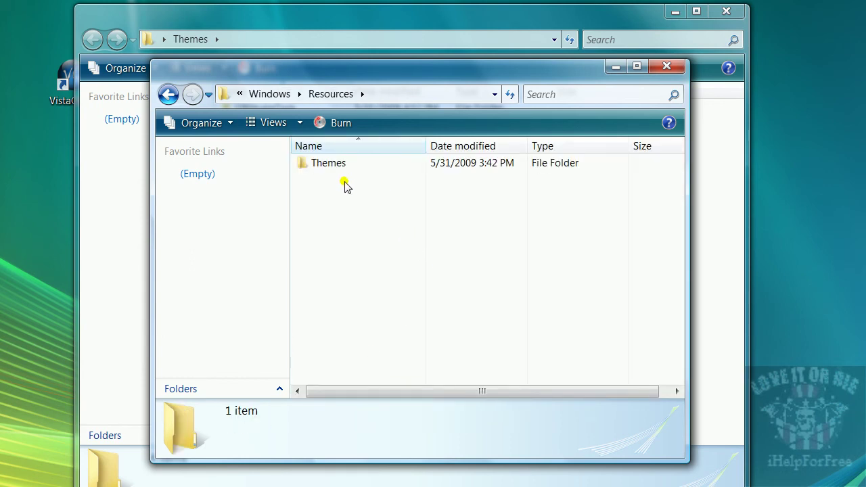
{"action": "double_click", "coordinate": [371, 170]}
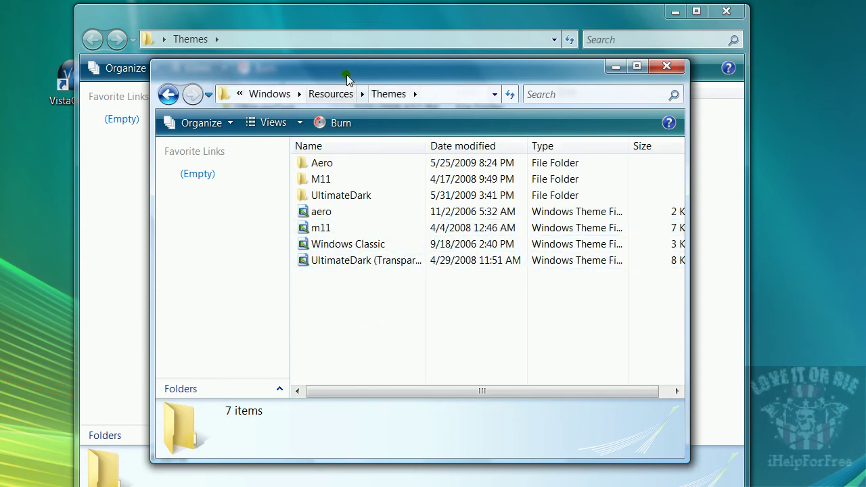
{"action": "left_click_drag", "start_coordinate": [348, 77], "coordinate": [629, 85]}
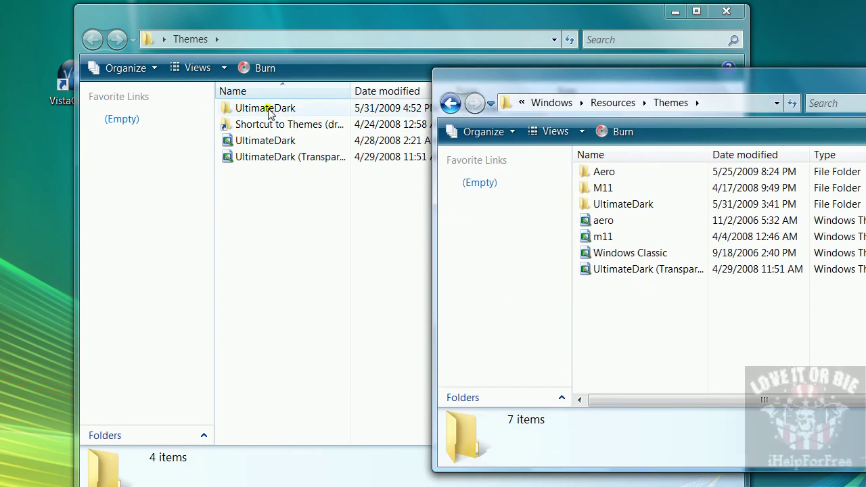
Transfer the UltimateDark folder from the extracted Themes folder into C:\Windows\Resources\Themes, merging it with the existing folder.
{"action": "left_click_drag", "start_coordinate": [248, 114], "coordinate": [637, 315]}
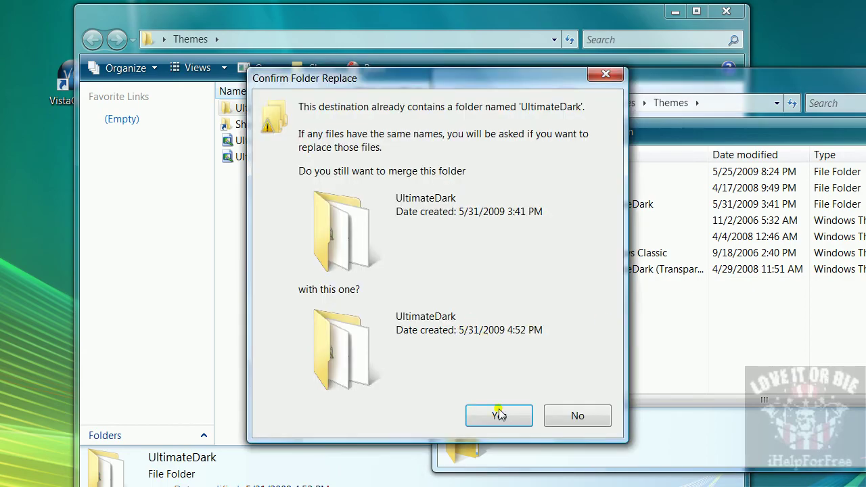
{"action": "left_click", "coordinate": [503, 418]}
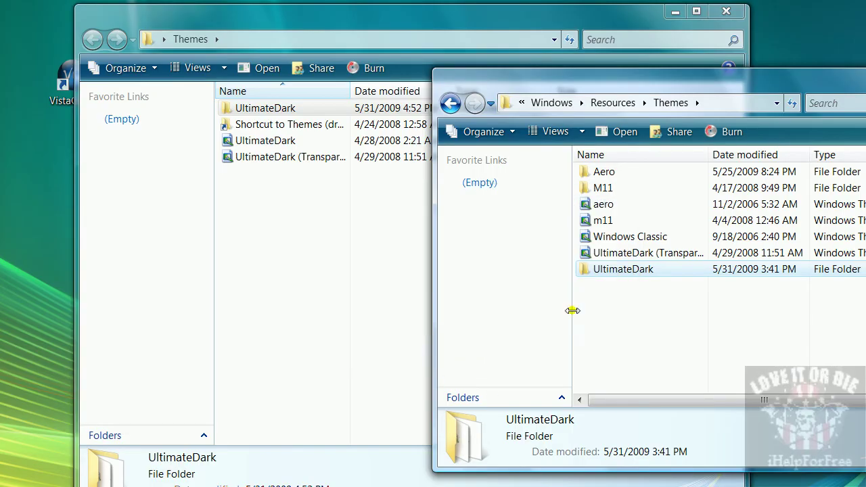
{"action": "left_click", "coordinate": [628, 318]}
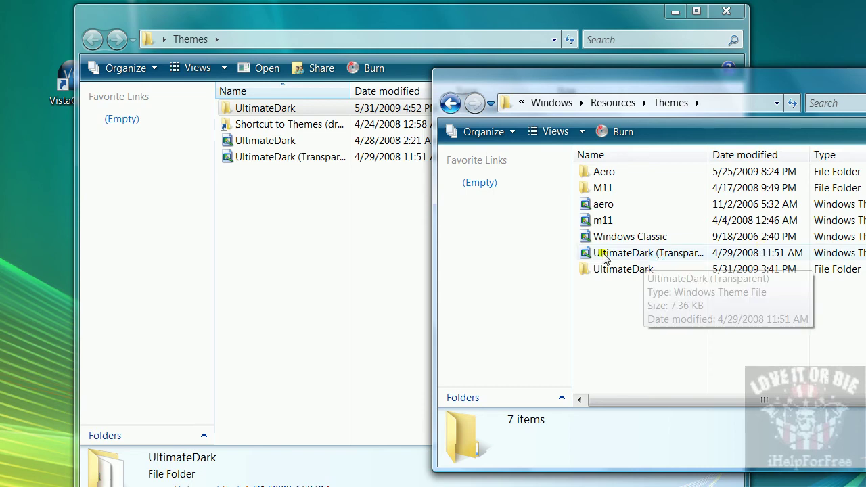
Move the UltimateDark (Transparent) theme file into C:\Windows\Resources\Themes, replacing the existing file.
{"action": "left_click_drag", "start_coordinate": [276, 160], "coordinate": [617, 328]}
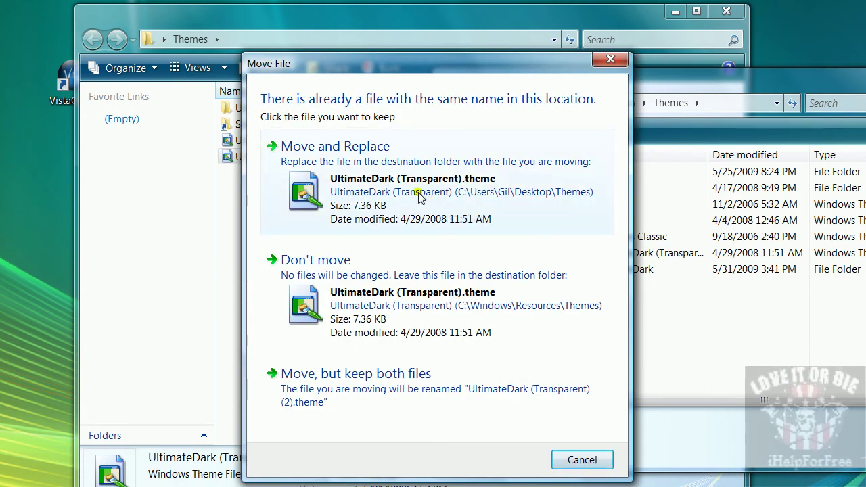
{"action": "left_click", "coordinate": [381, 192]}
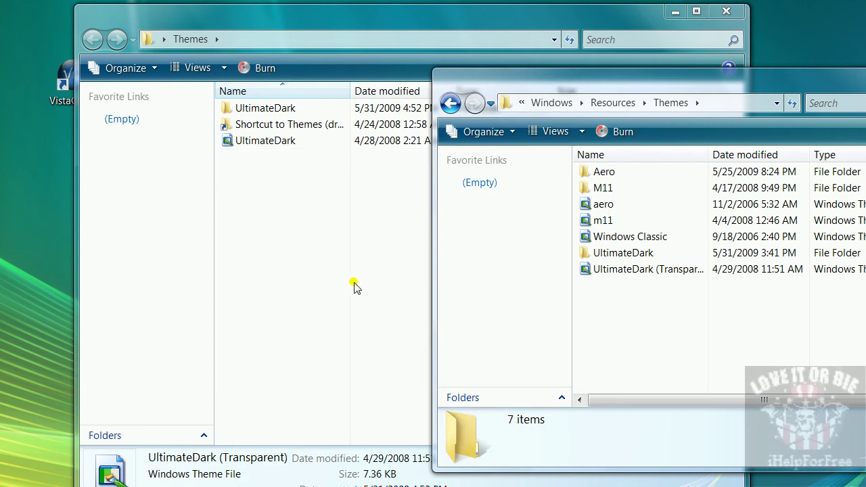
{"action": "left_click", "coordinate": [628, 355]}
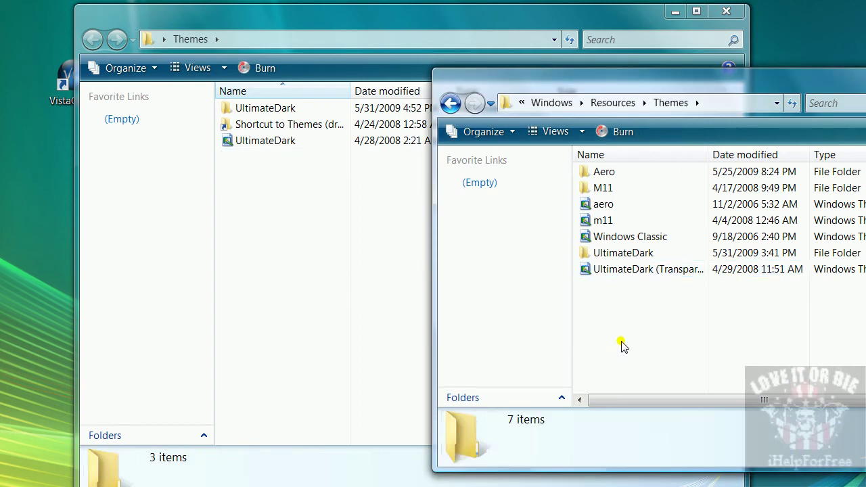
Open the UltimateDark (Transparent) theme file in C:\Windows\Resources\Themes and apply that theme to the system.
{"action": "double_click", "coordinate": [636, 270]}
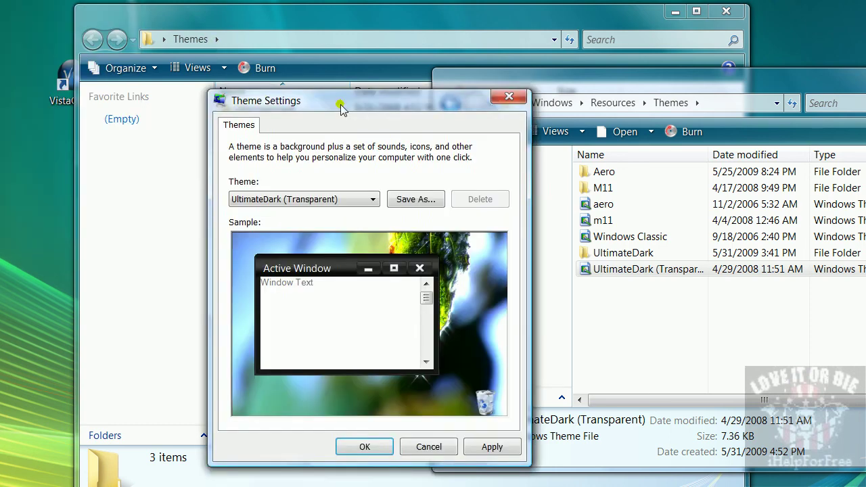
{"action": "left_click_drag", "start_coordinate": [339, 106], "coordinate": [327, 77]}
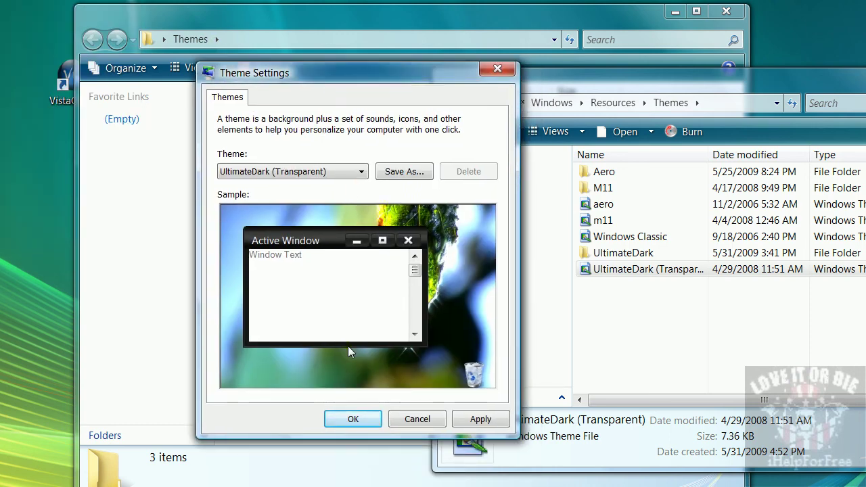
{"action": "left_click", "coordinate": [481, 417]}
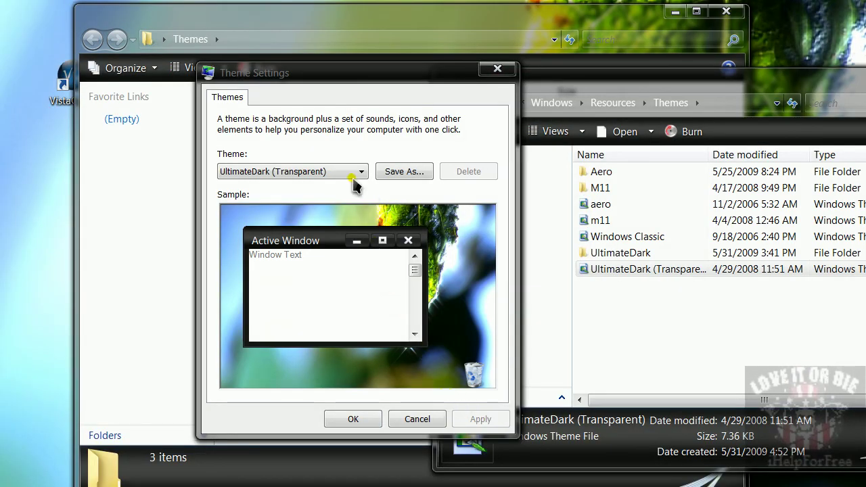
Inspect the applied theme by moving the Theme Settings dialog and Themes folder window around and briefly showing the Start menu.
{"action": "left_click_drag", "start_coordinate": [316, 72], "coordinate": [295, 146]}
{"action": "left_click_drag", "start_coordinate": [483, 76], "coordinate": [314, 133]}
{"action": "left_click_drag", "start_coordinate": [228, 142], "coordinate": [157, 74]}
{"action": "left_click_drag", "start_coordinate": [158, 107], "coordinate": [158, 109]}
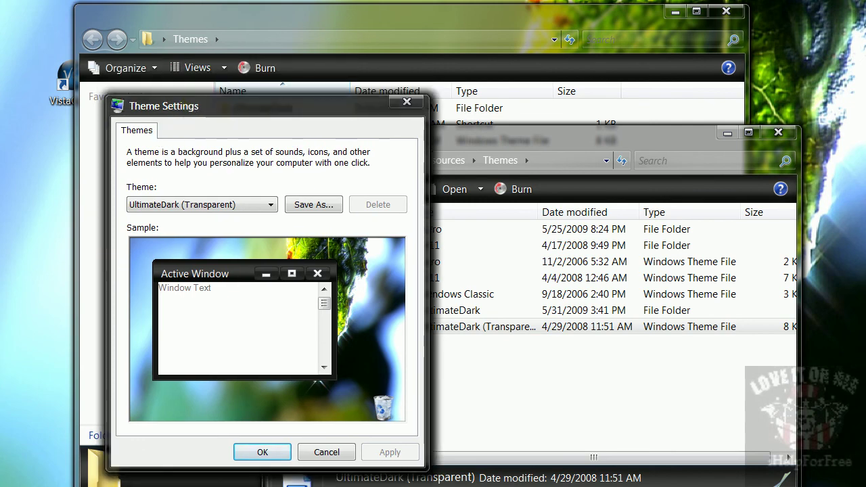
{"action": "key", "text": "super"}
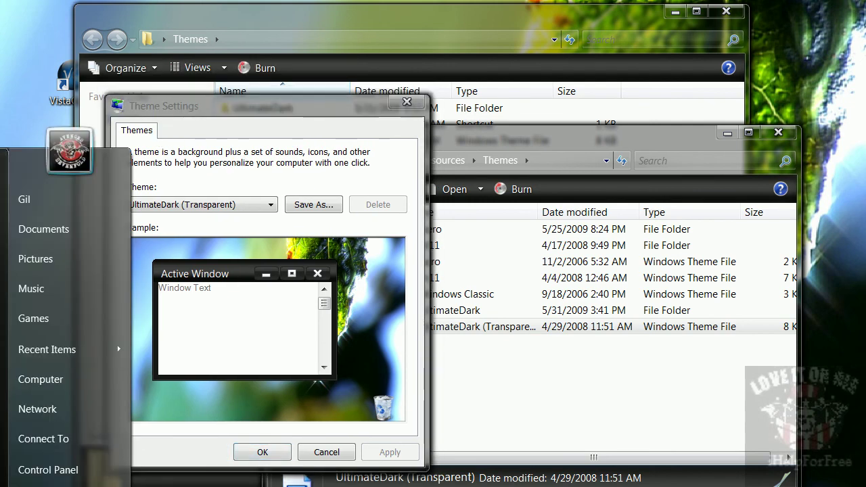
{"action": "key", "text": "Escape"}
{"action": "left_click", "coordinate": [511, 347]}
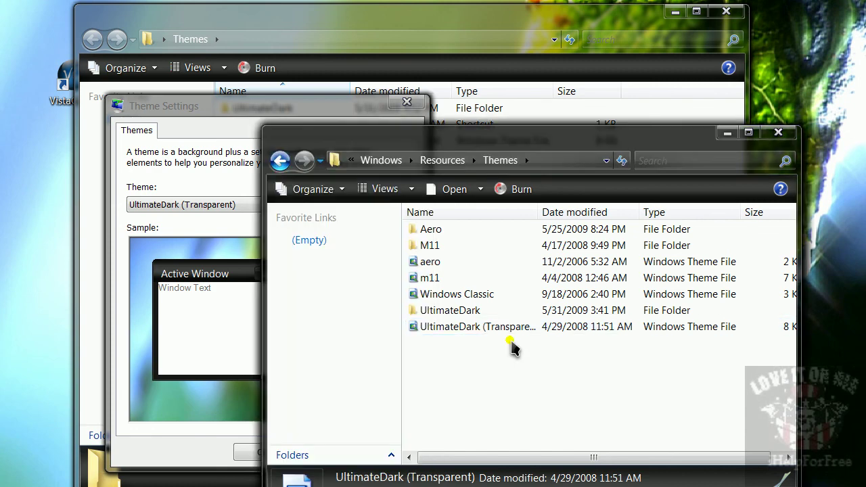
{"action": "left_click_drag", "start_coordinate": [448, 139], "coordinate": [352, 101]}
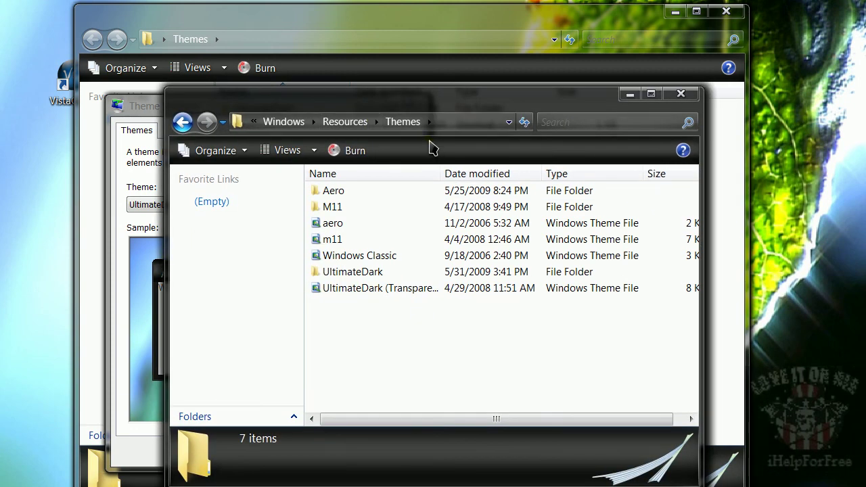